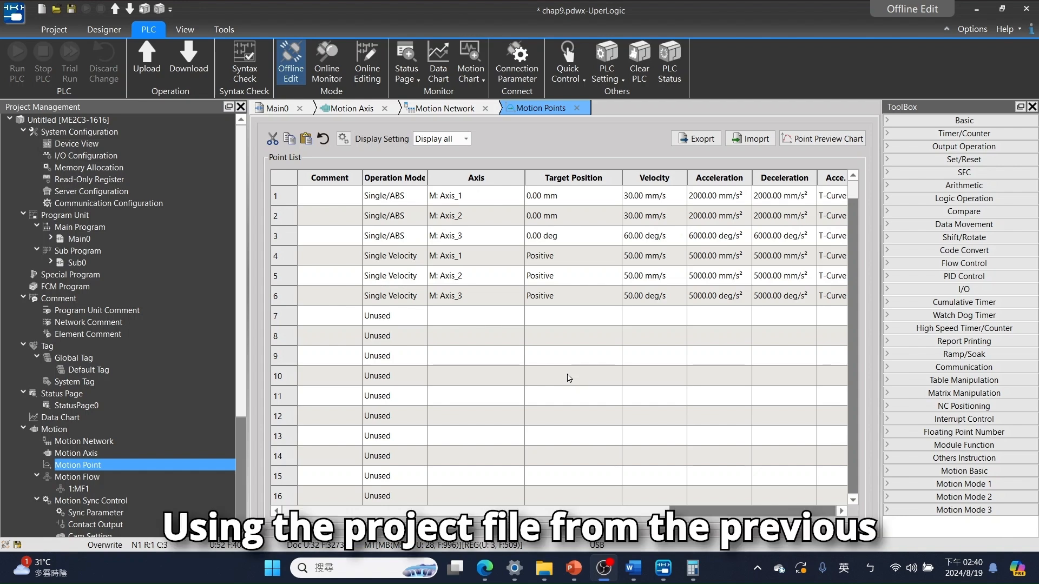
Define motion point 7 in Single/INC mode with master axis 1 and a target position of 400 mm
double_click(495, 316)
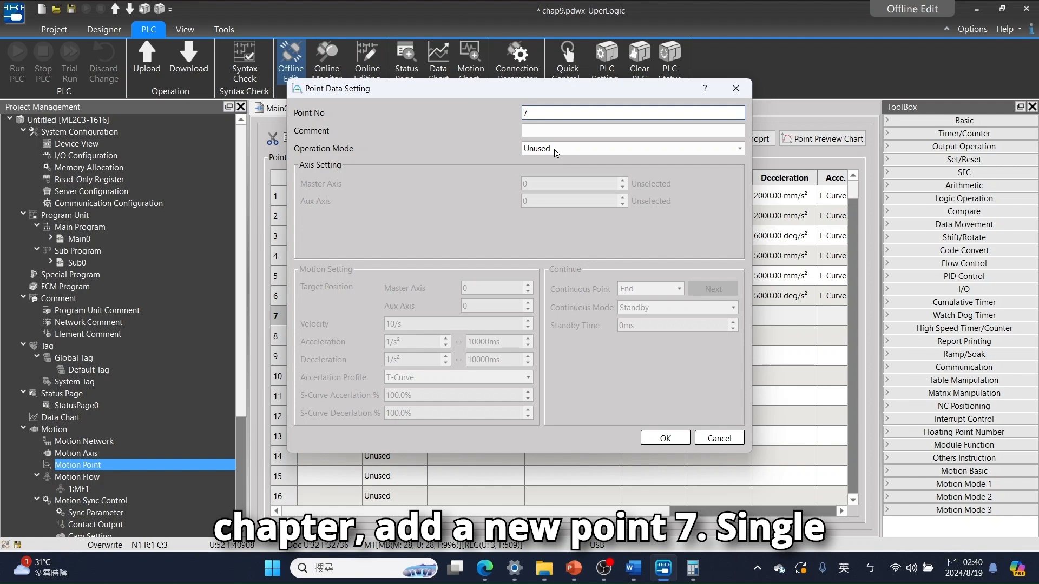
click(556, 153)
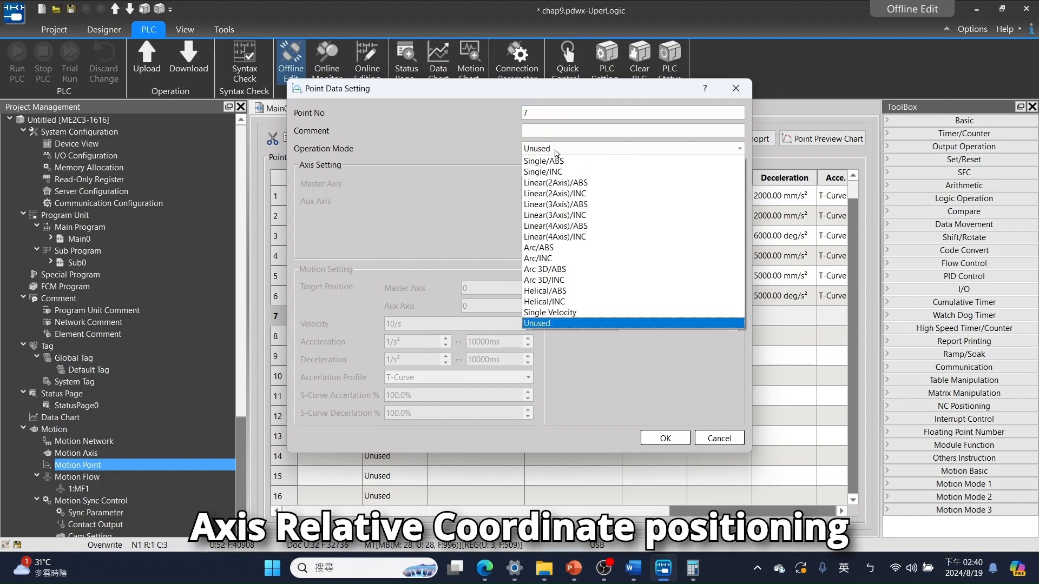
click(637, 173)
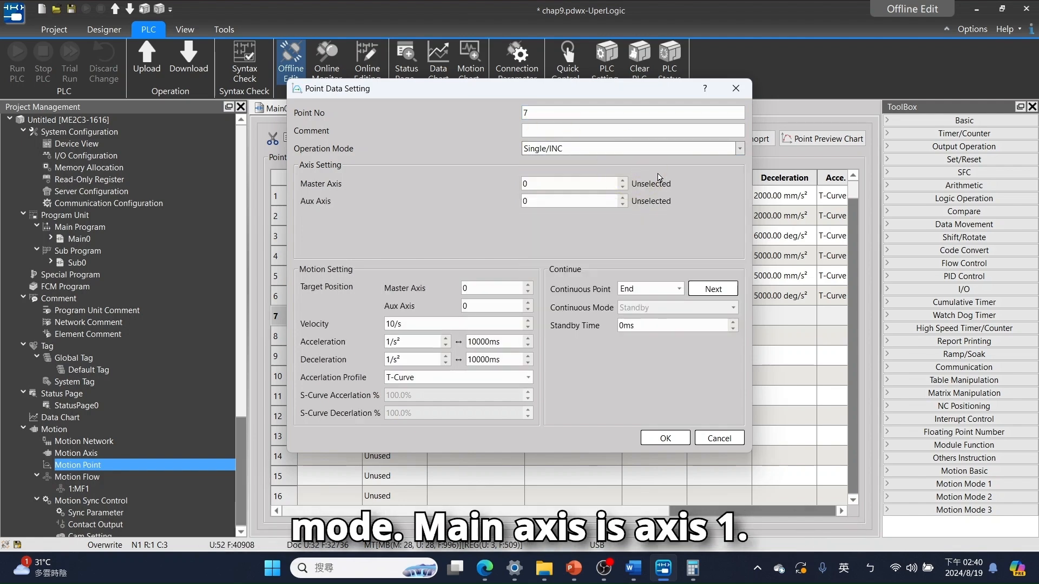
click(587, 184)
text(1)
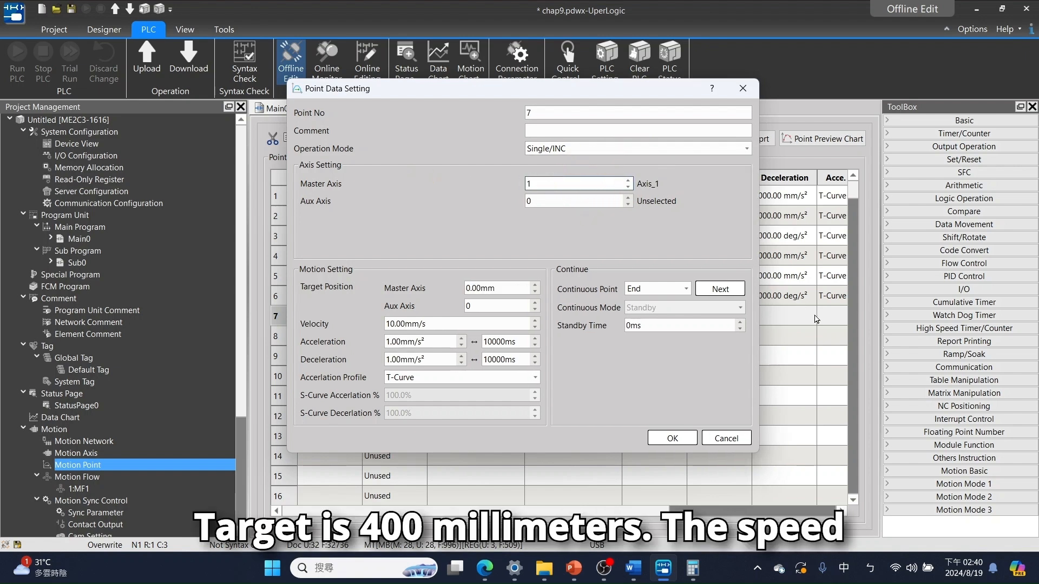
click(516, 286)
text(400)
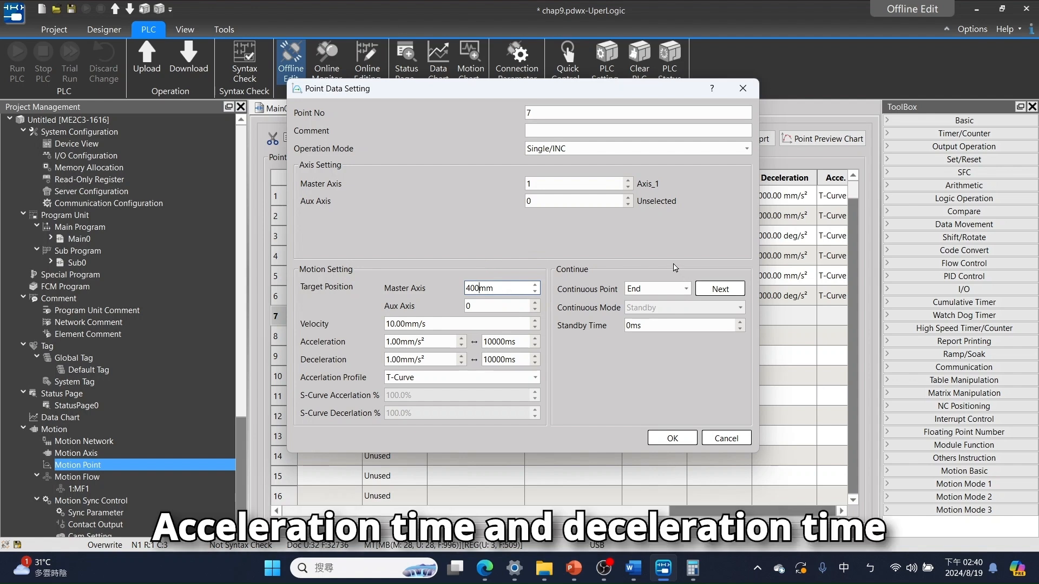
Set point 7's velocity to 800 mm/s and its acceleration and deceleration times to 10 ms, and save the point
double_click(481, 323)
text(800)
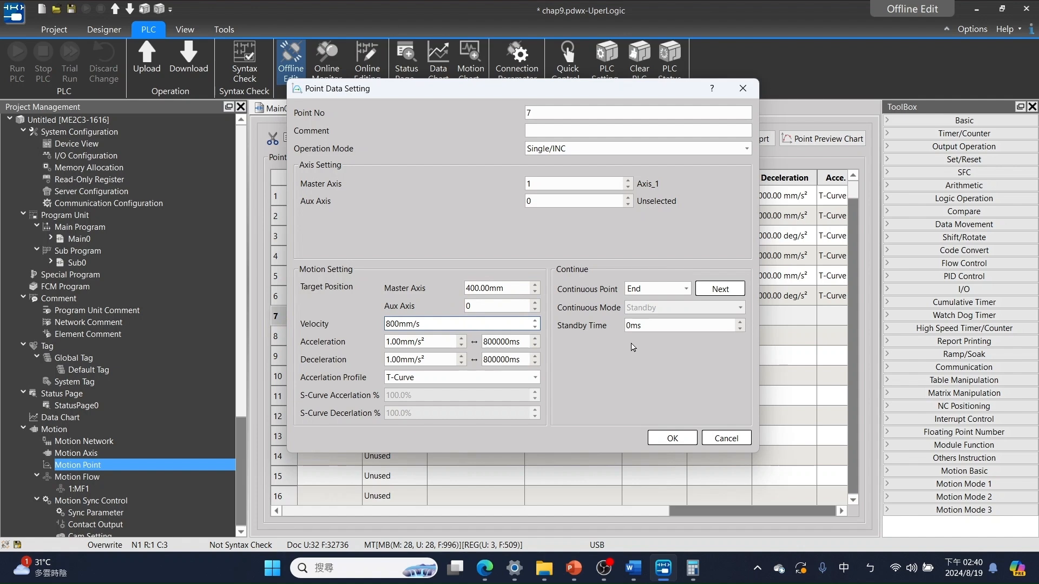
double_click(506, 342)
text(10)
double_click(506, 359)
text(10)
click(671, 438)
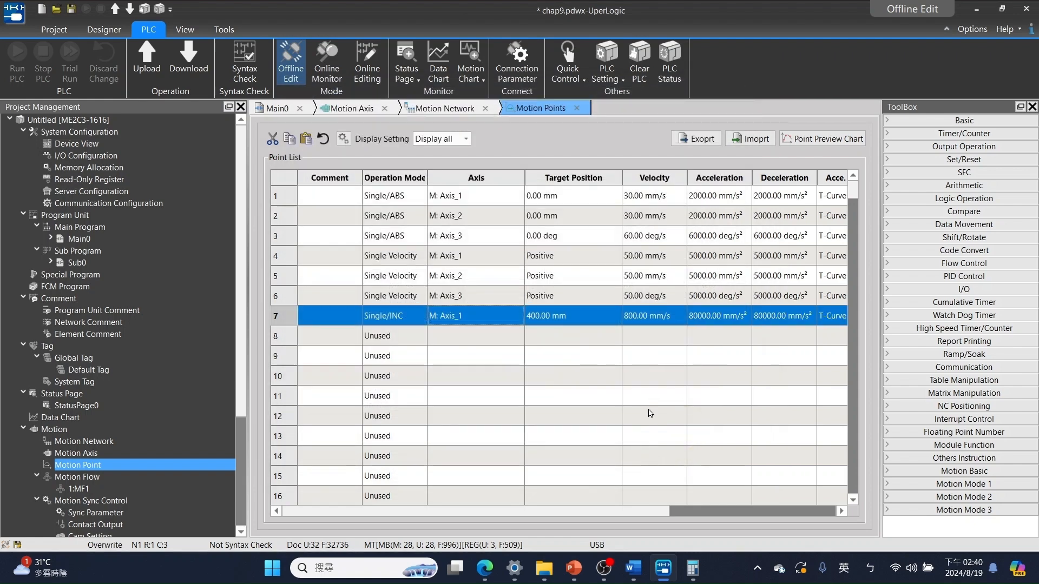
Switch to online monitoring by writing the project to the PLC, and set the PLC running
click(326, 60)
click(510, 349)
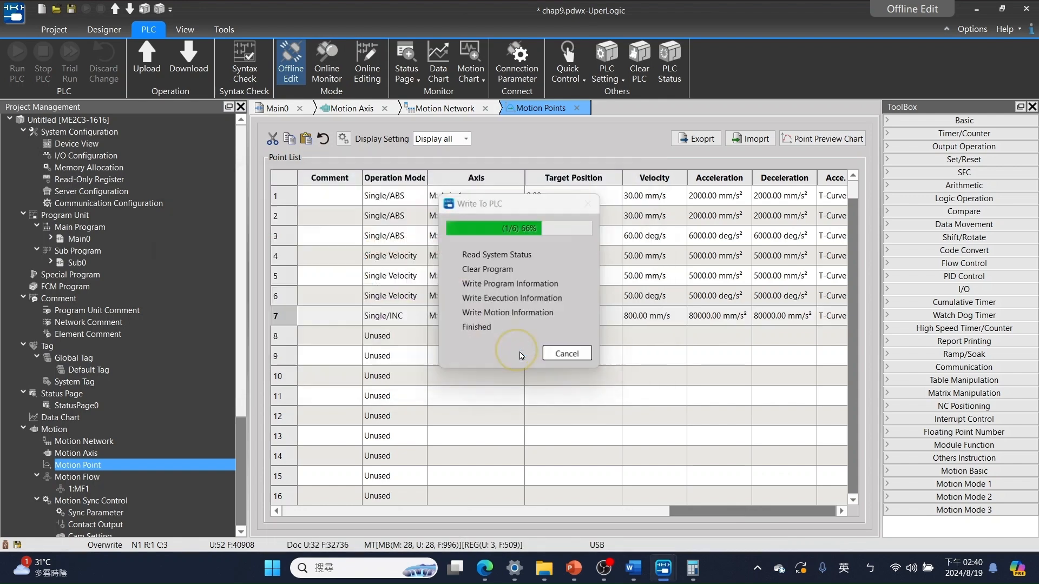
click(486, 301)
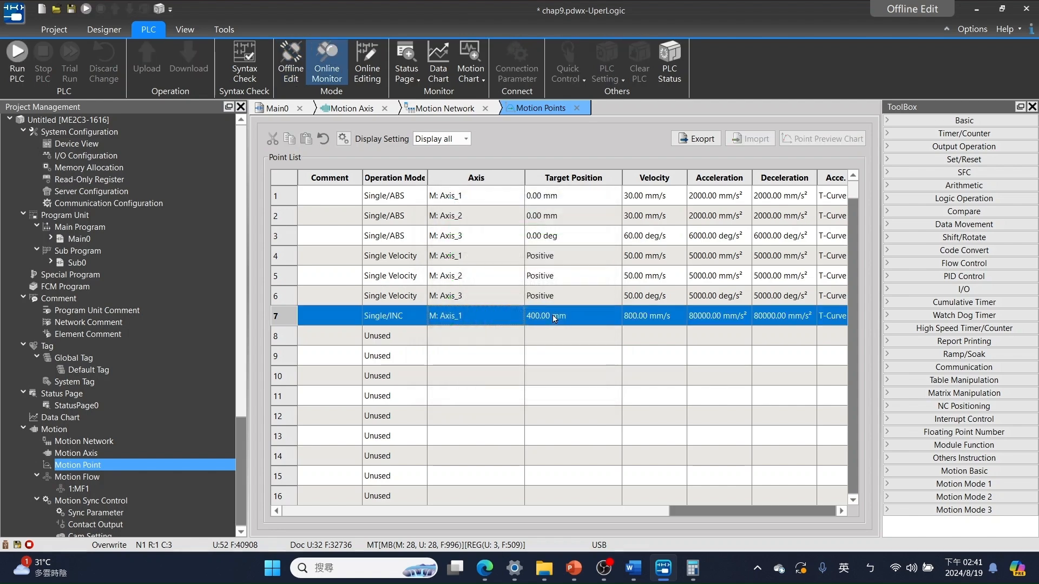
click(593, 427)
click(17, 81)
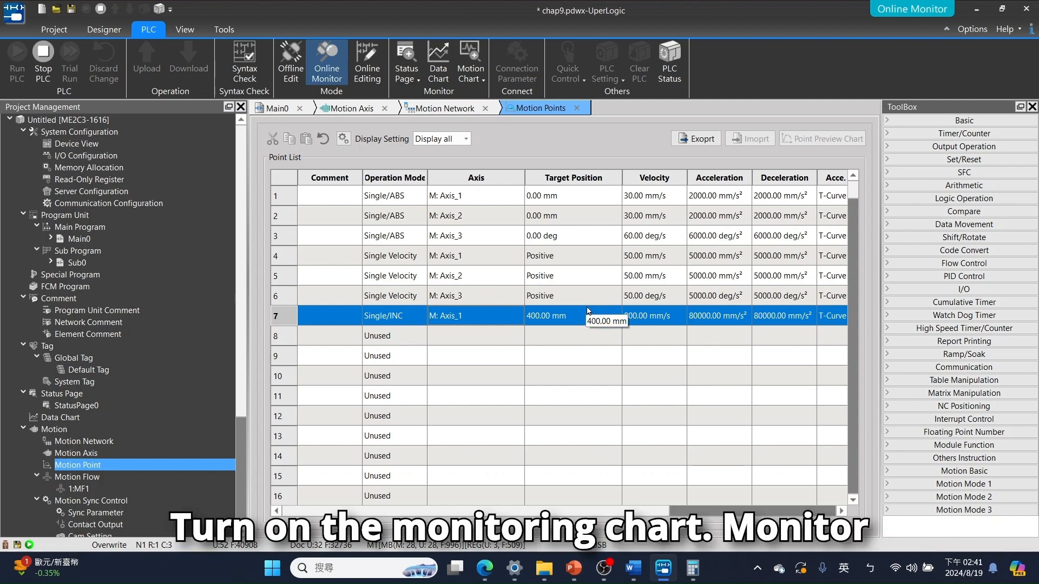
Open the motion network's monitor chart and filter its monitor items by the parameter name "speed"
right_click(101, 441)
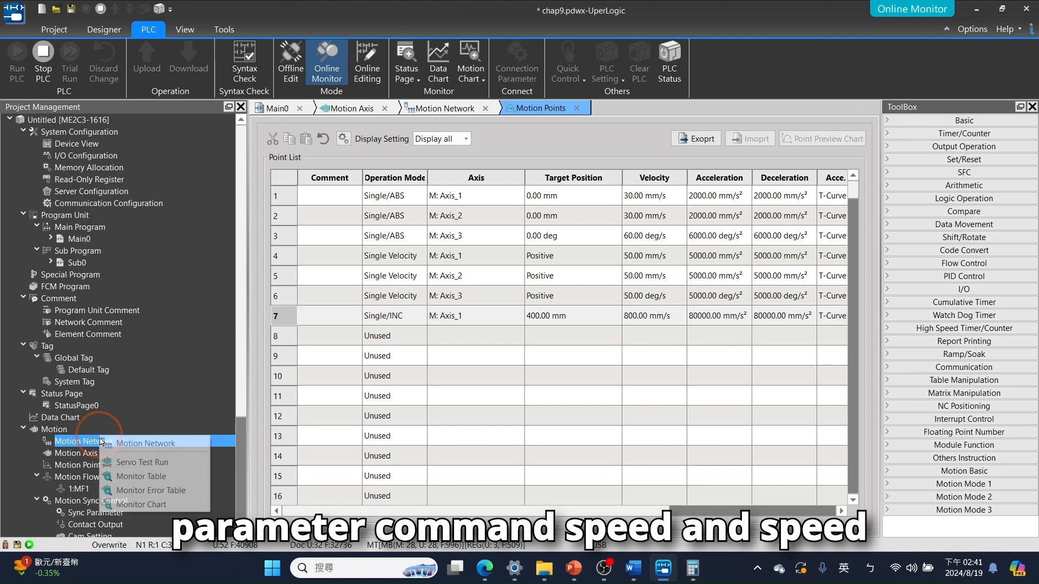
click(161, 504)
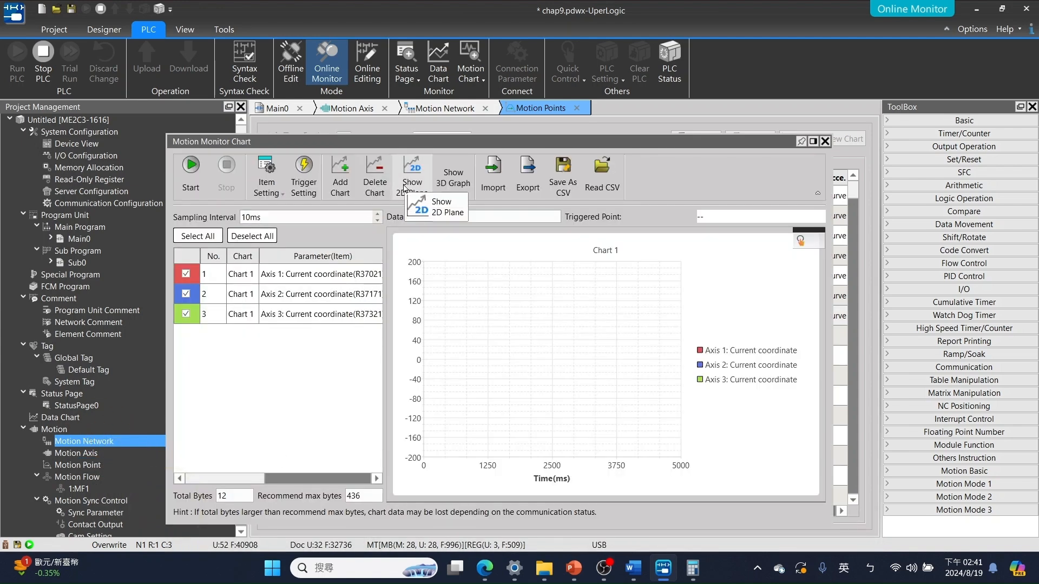
click(266, 173)
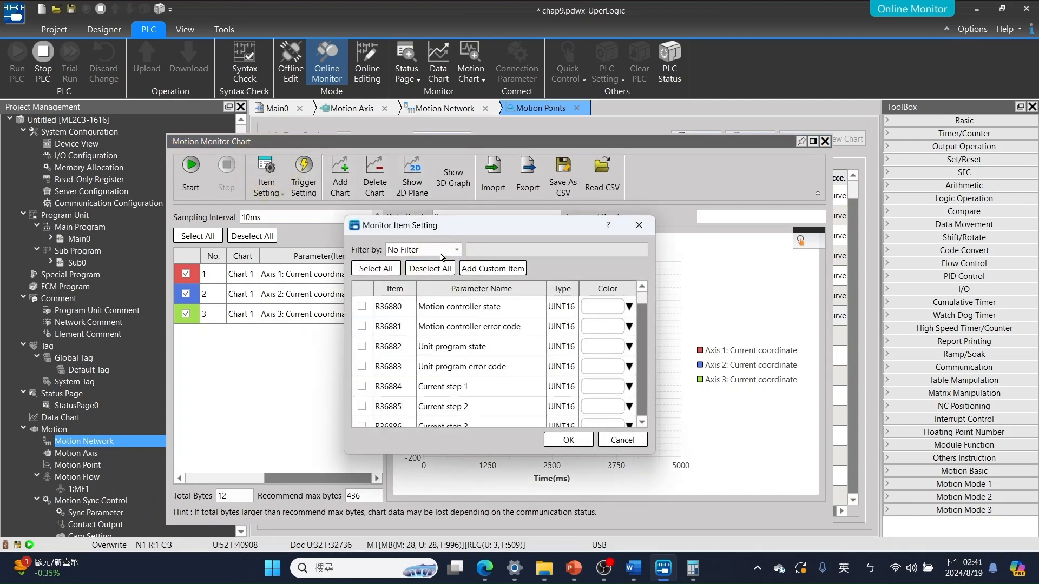
click(423, 249)
click(430, 284)
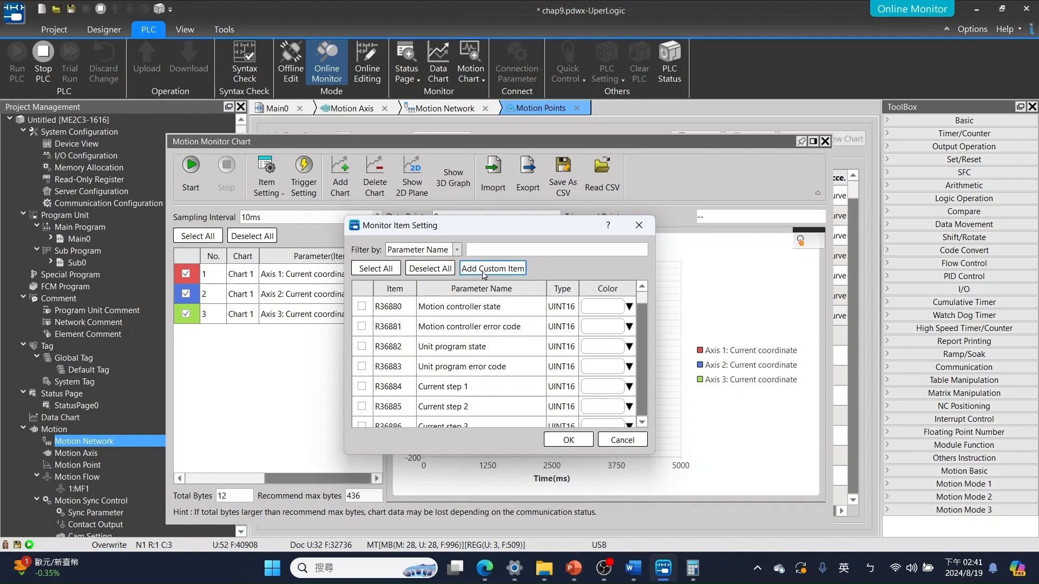
click(502, 246)
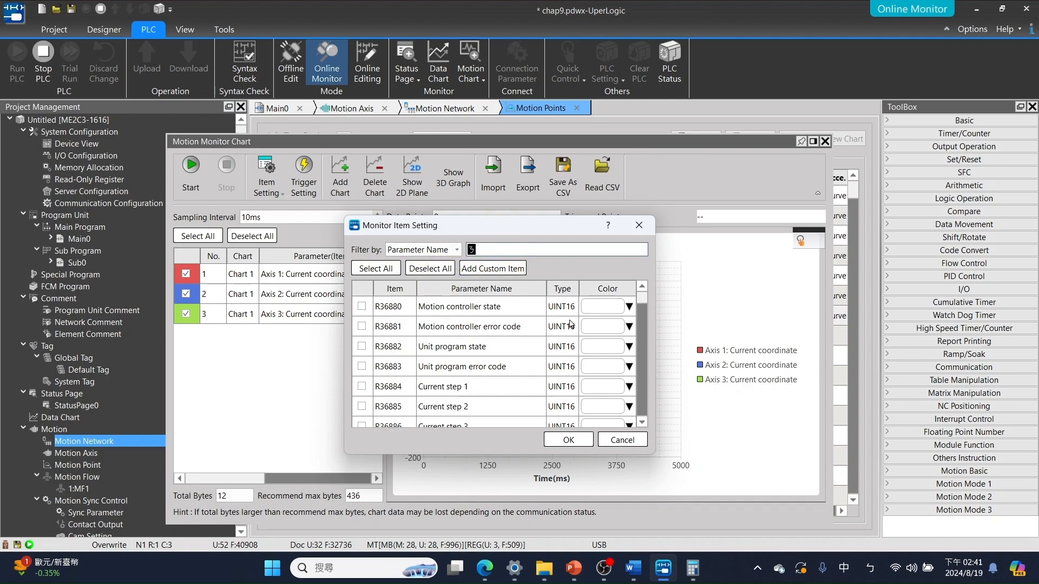
key(shift)
text(speed)
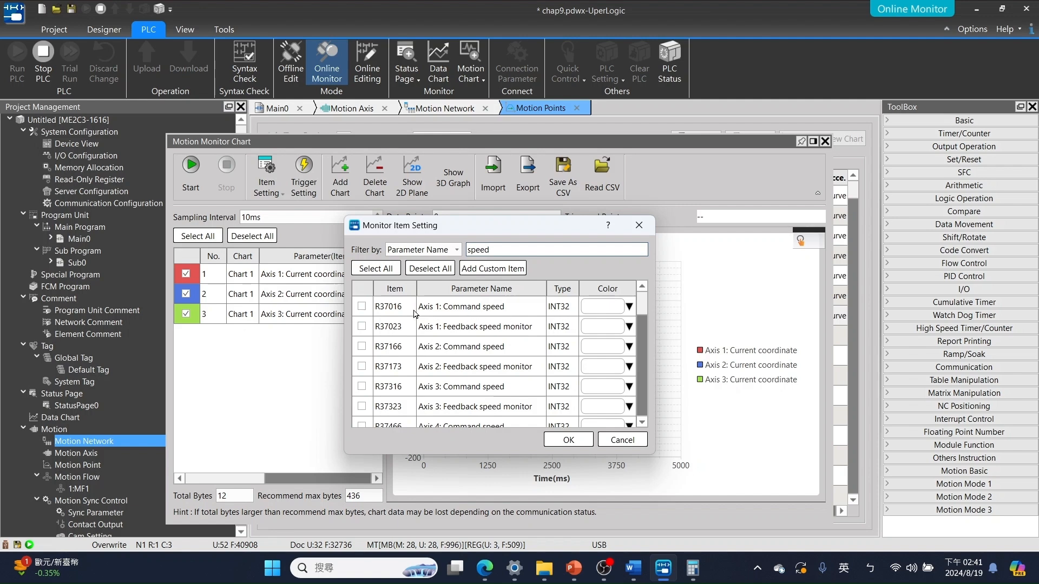
Set Axis 1's Command speed (R37016) and Feedback speed monitor (R37023) as the chart's monitored items
click(362, 307)
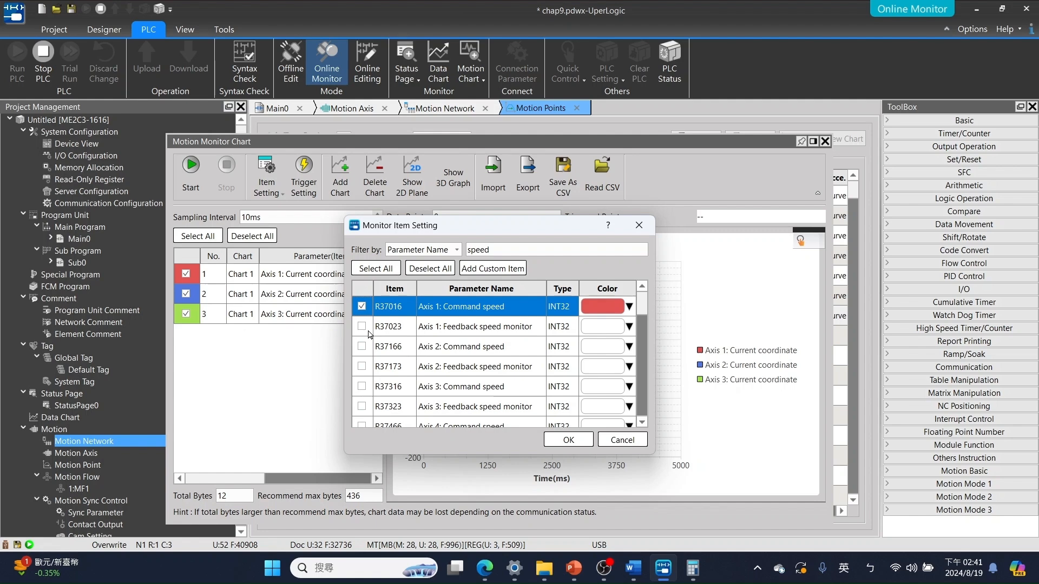
click(362, 326)
click(566, 439)
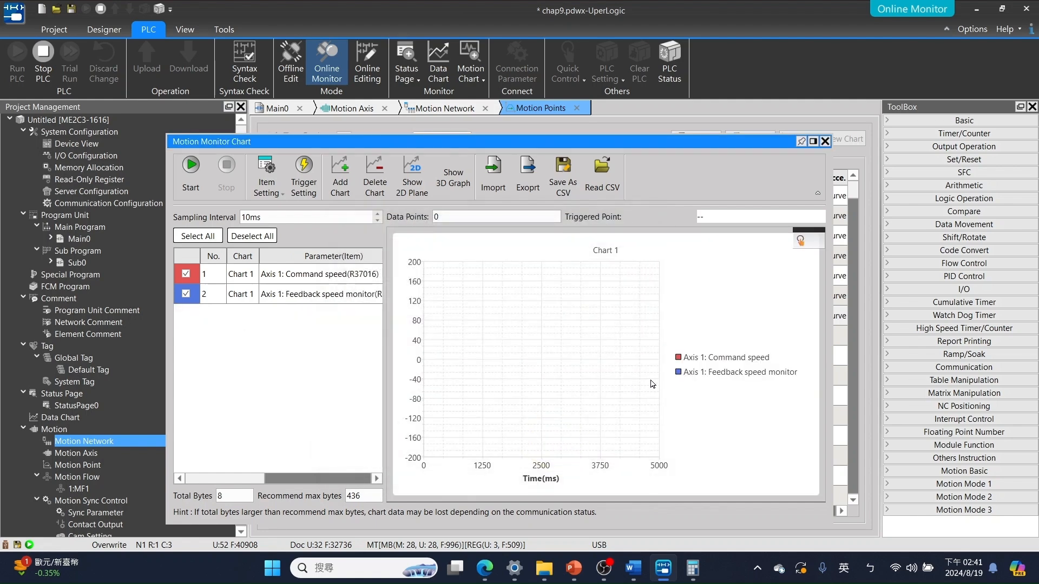
Open the servo test run for Axis_1 and set its test point number to 7
right_click(85, 443)
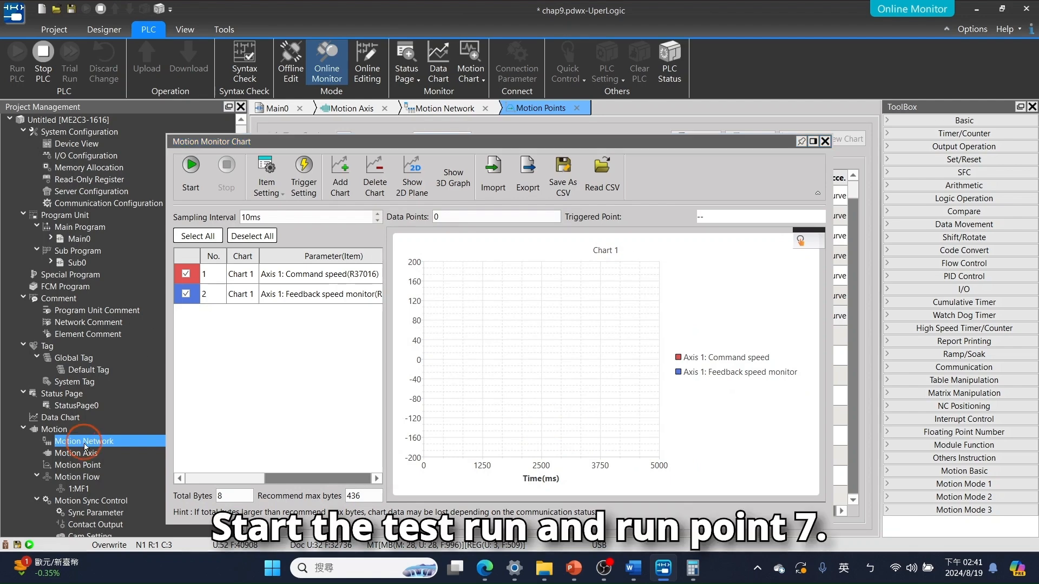
click(143, 469)
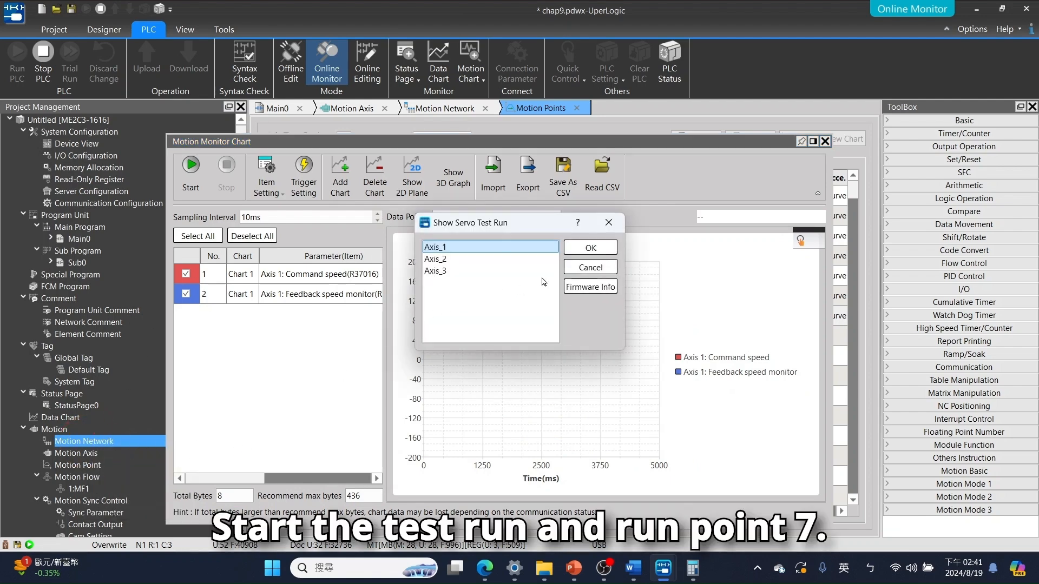
click(595, 246)
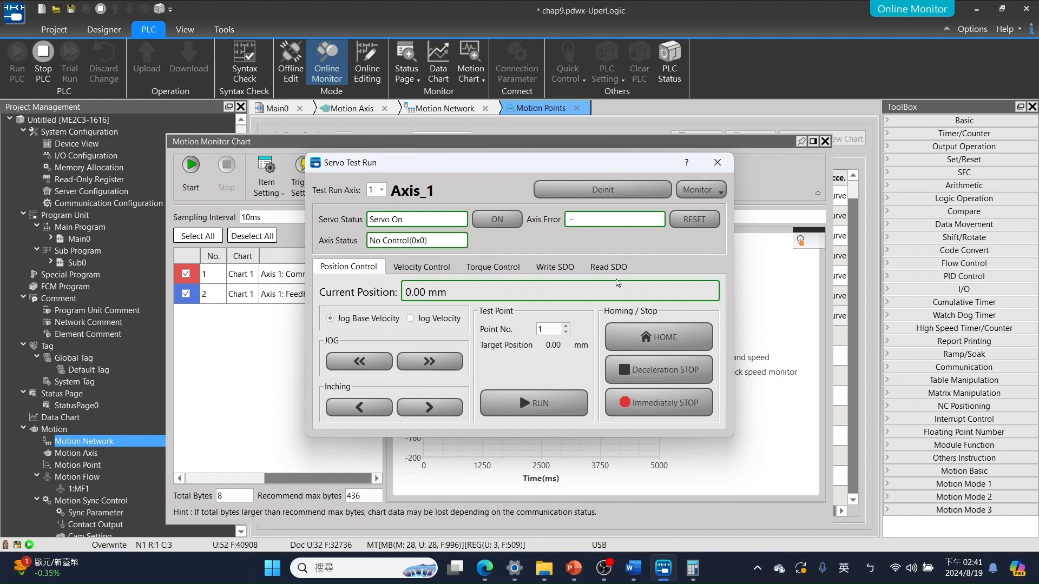
double_click(549, 329)
text(7)
Record the Axis 1 speeds in the monitor chart while running test point 7, and stop the recording
click(376, 145)
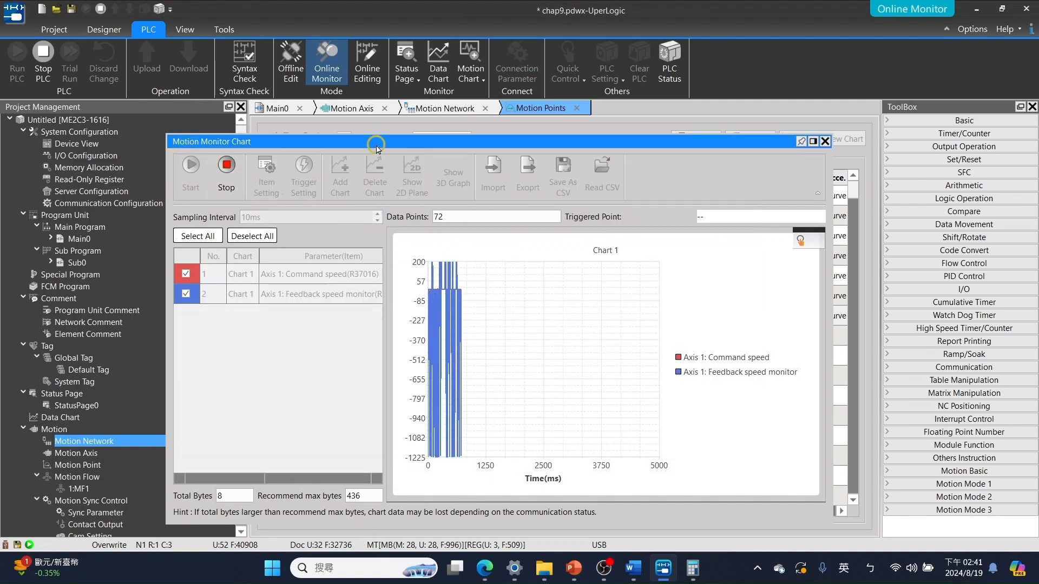
drag(376, 145, 394, 253)
click(432, 167)
click(550, 403)
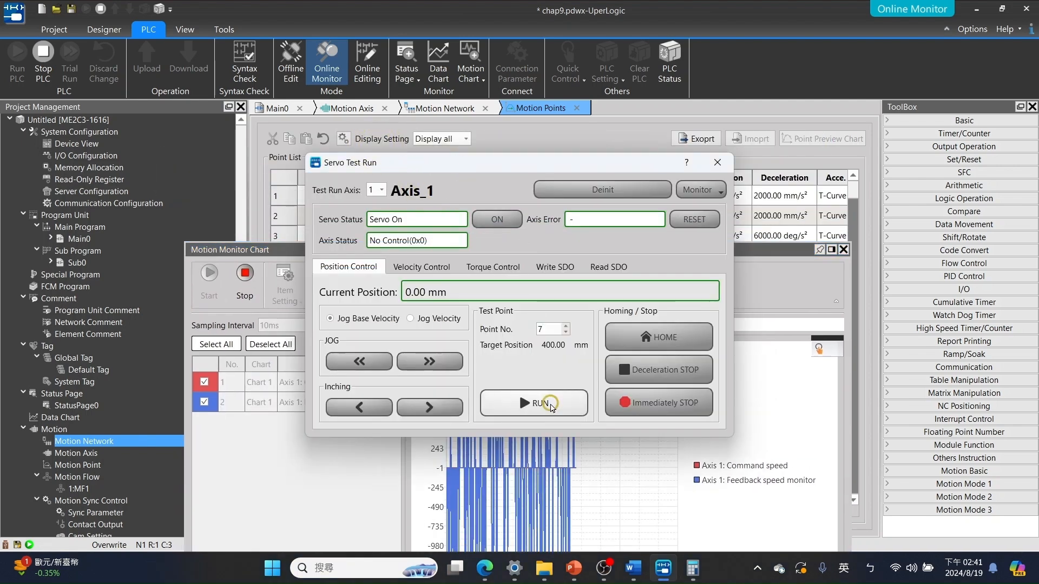
drag(671, 250, 642, 141)
click(216, 174)
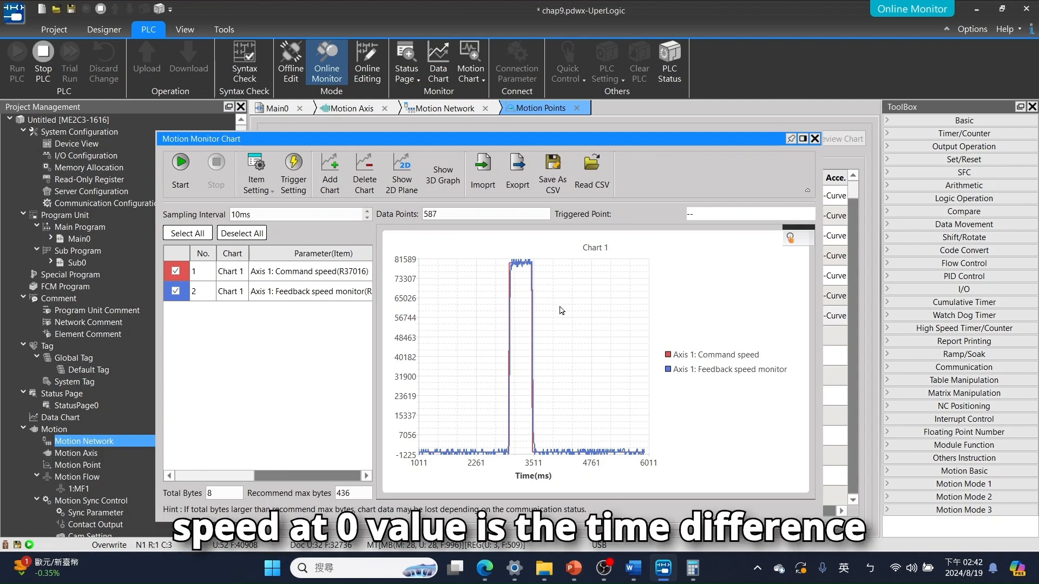
Show the chart controls and zoom in on the end of the speed pulse, where both curves drop to zero
right_click(641, 392)
click(668, 393)
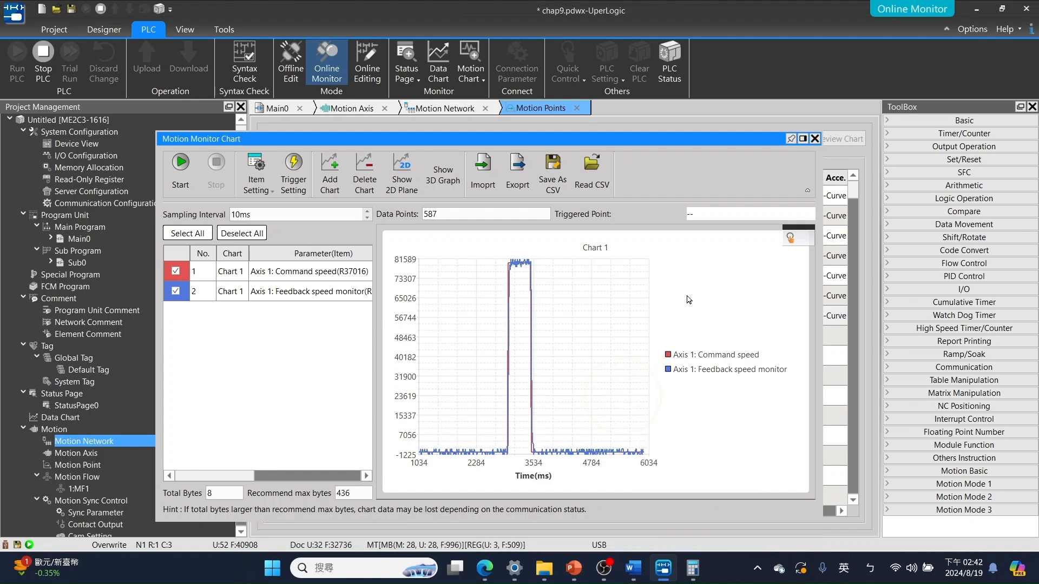
click(791, 238)
click(805, 271)
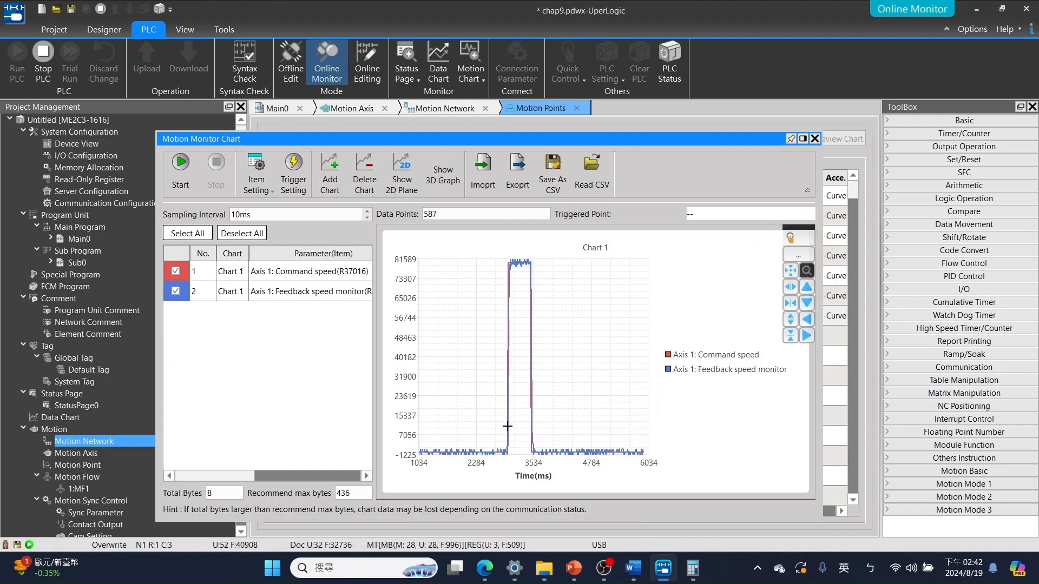
drag(521, 427, 549, 463)
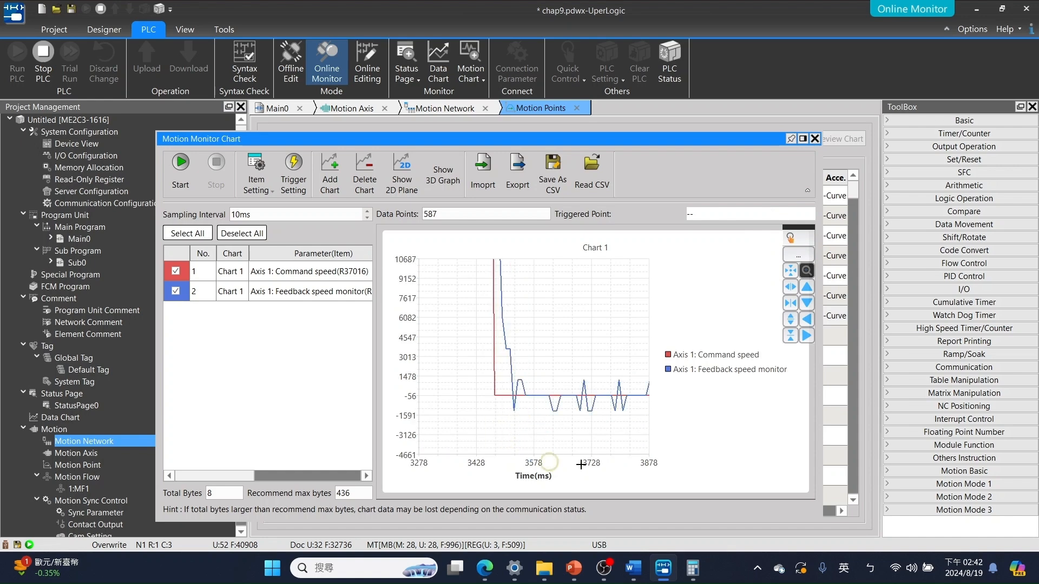
Reset the chart view and zoom in again on the point where command and feedback speeds fall to zero
click(798, 254)
click(612, 184)
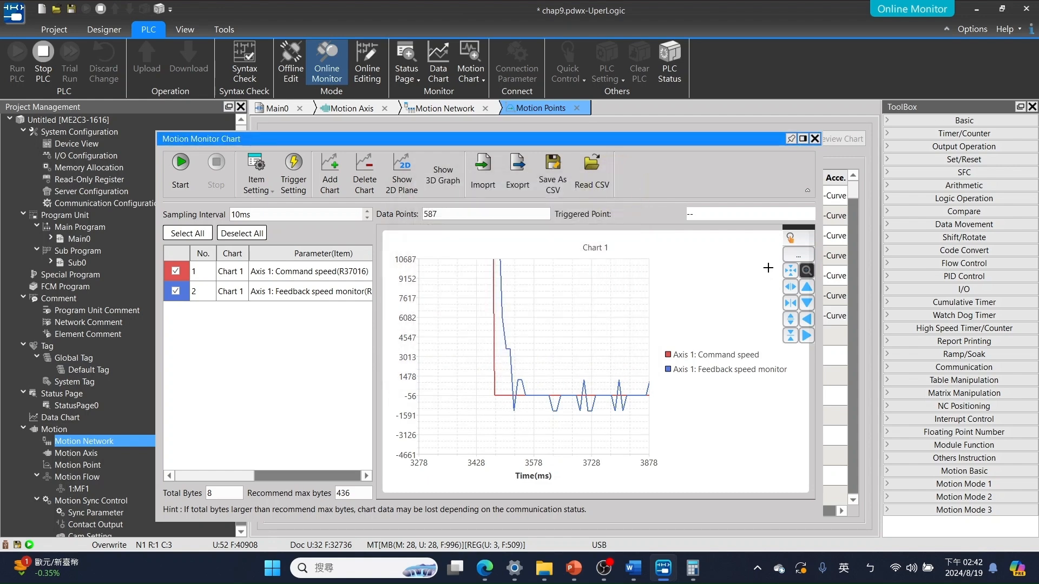
click(806, 271)
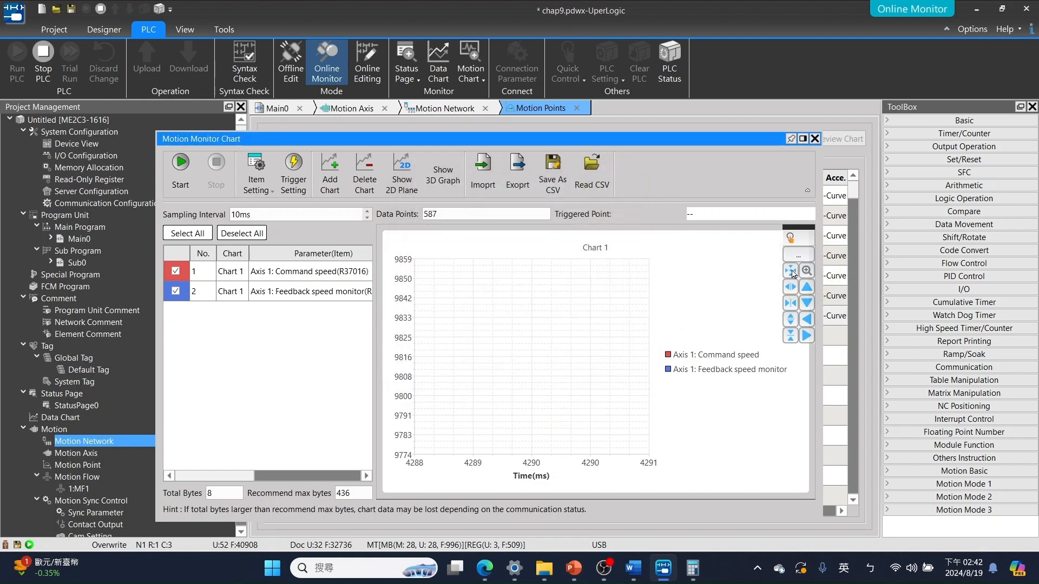
click(791, 270)
click(807, 270)
drag(544, 435, 573, 460)
Show the chart cursors, enable X0 and X1, and move X1 toward the feedback speed's drop to zero
click(575, 382)
right_click(576, 383)
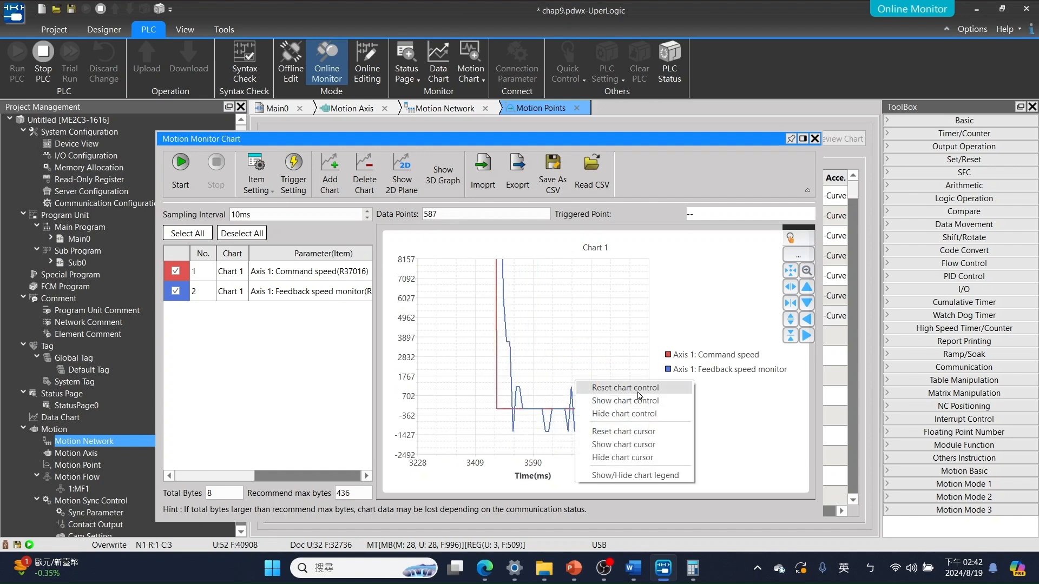
click(649, 444)
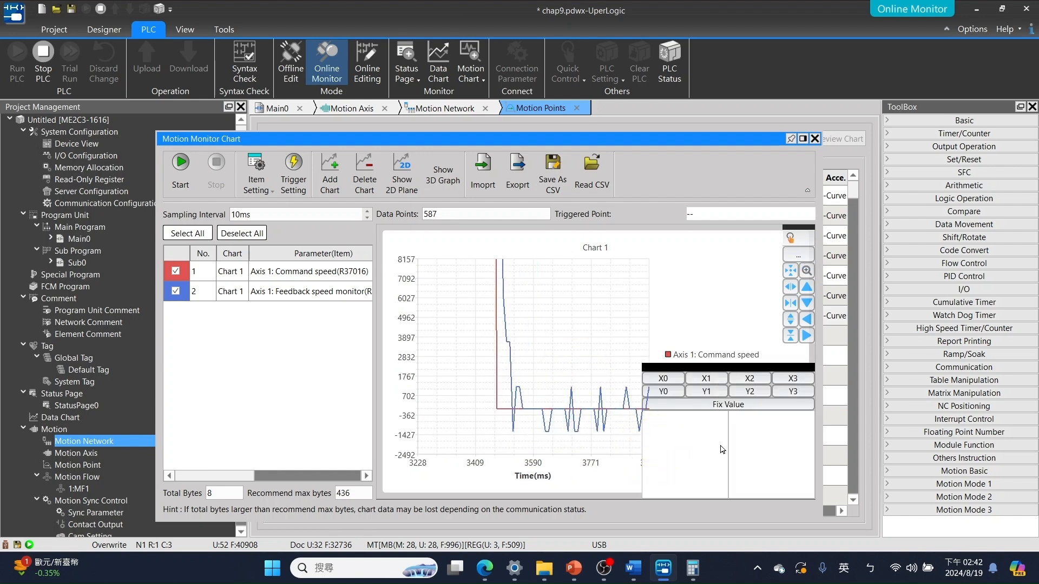
click(668, 379)
click(706, 378)
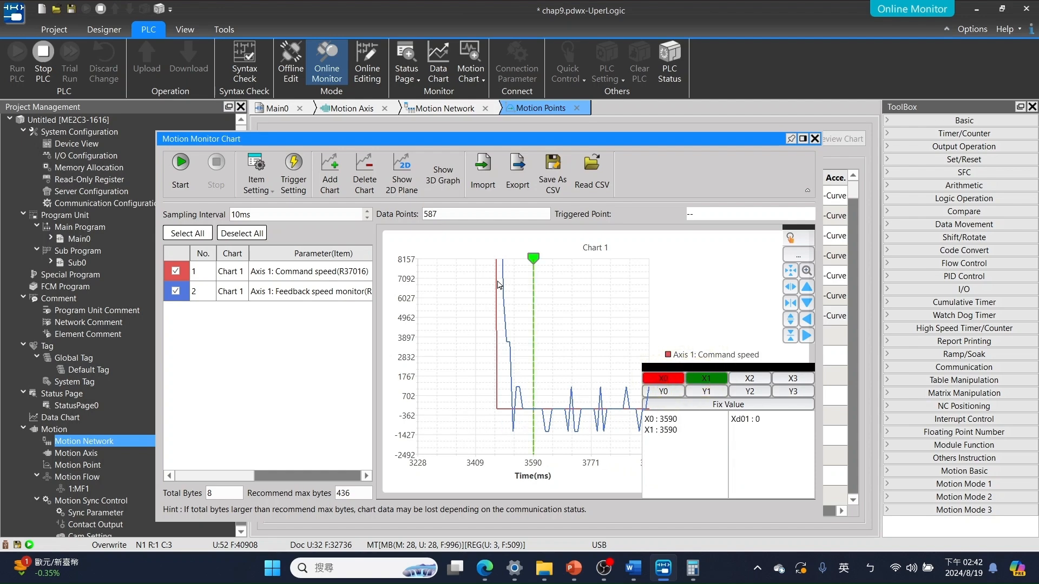
mouse_move(534, 260)
mouse_down()
mouse_move(494, 258)
mouse_move(566, 259)
mouse_move(510, 261)
mouse_move(523, 262)
mouse_up()
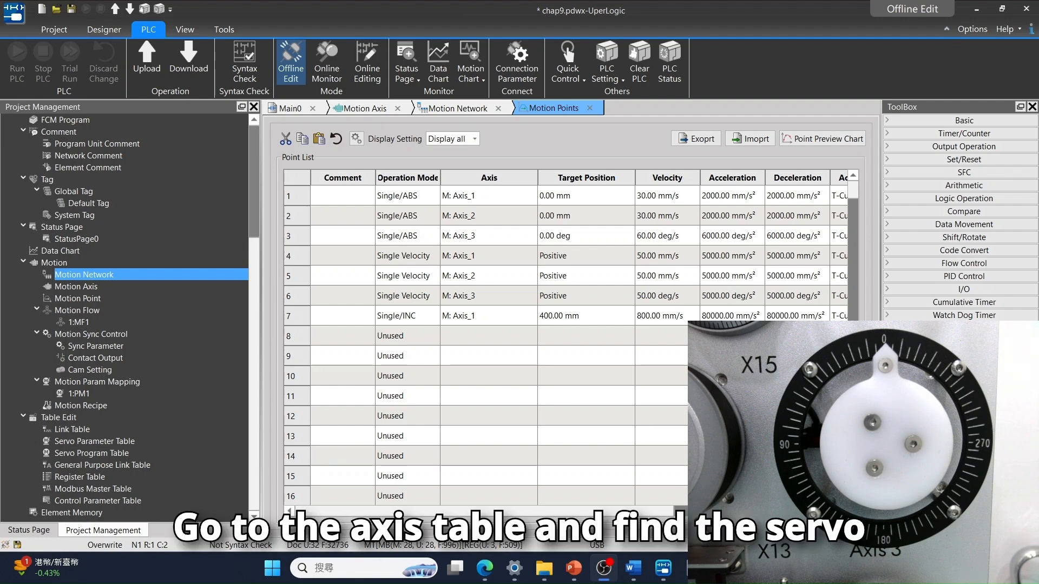
In the motion axis table, set Axis 3's Touch Probe 1 source to Z Signal and its mode to Rising Edge Continue
click(366, 109)
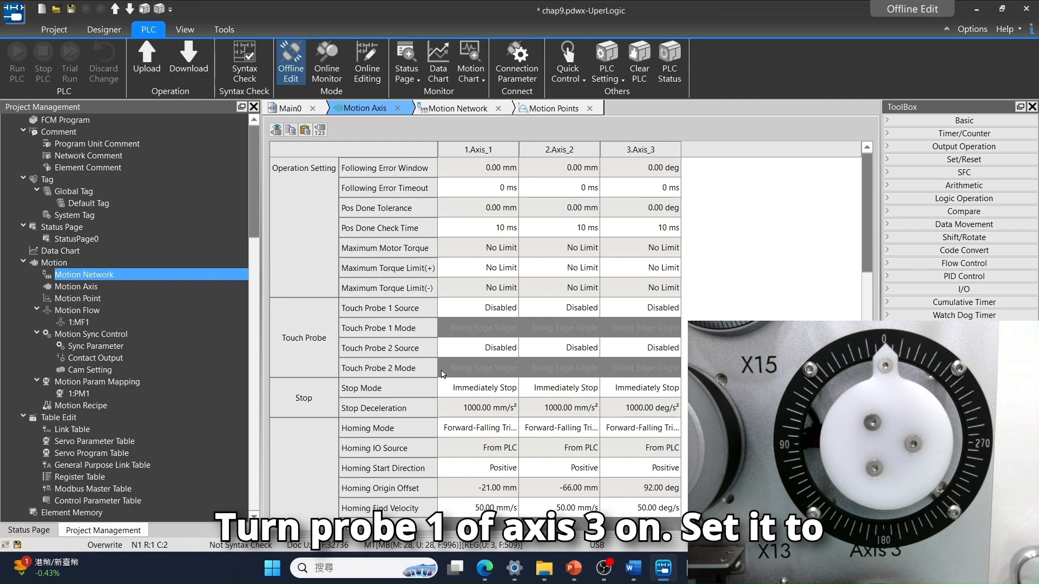
double_click(675, 310)
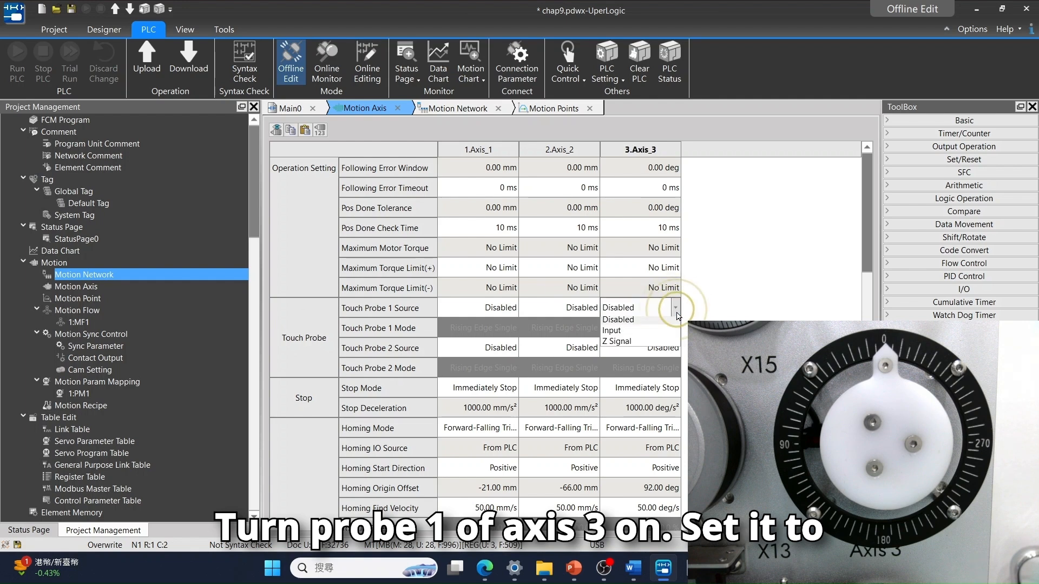
click(665, 346)
click(744, 314)
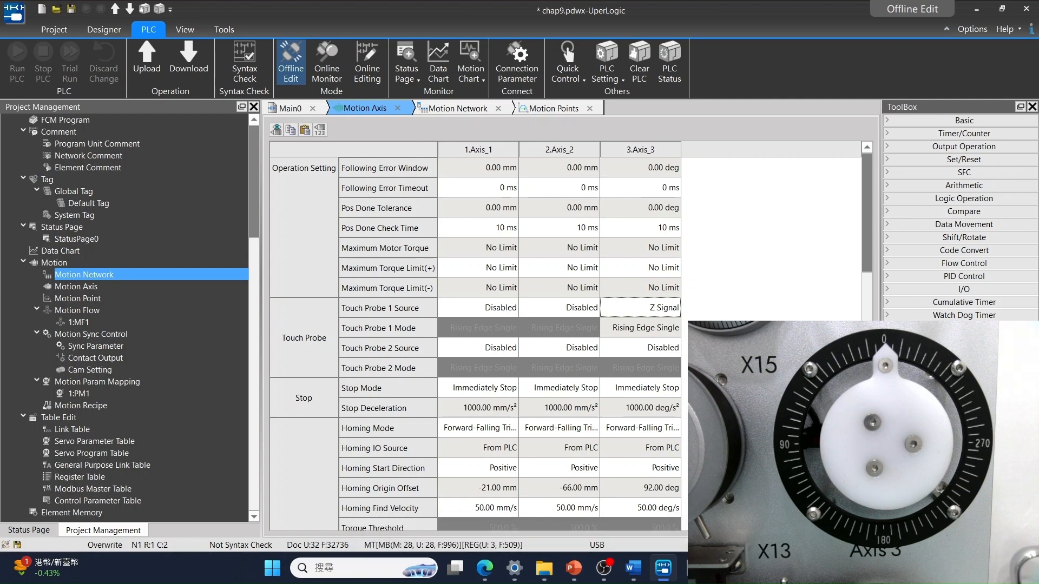
click(671, 331)
click(644, 352)
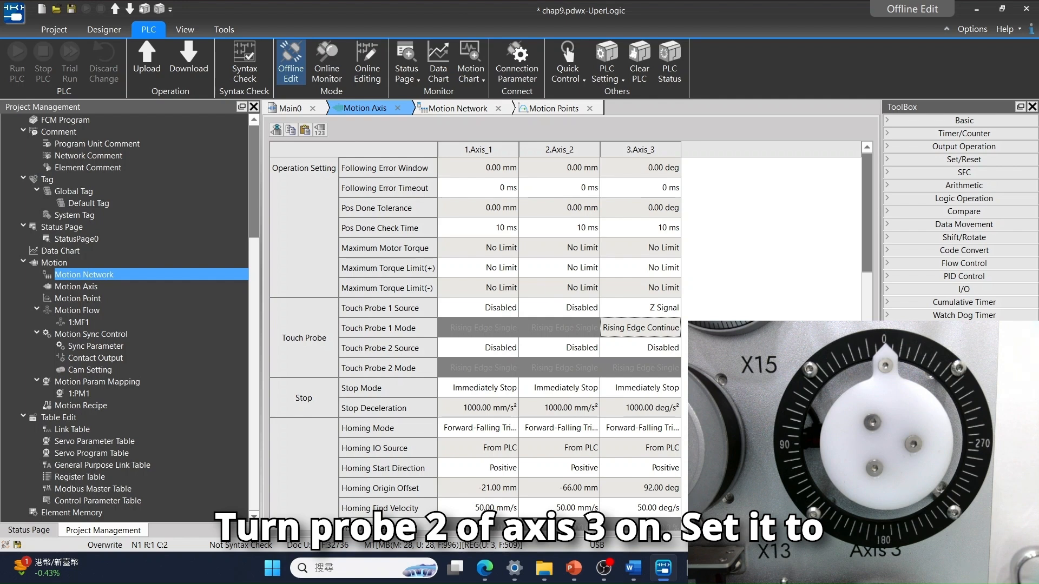
Set Axis 3's Touch Probe 2 source to Z Signal and keep its mode at Rising Edge Single
click(670, 348)
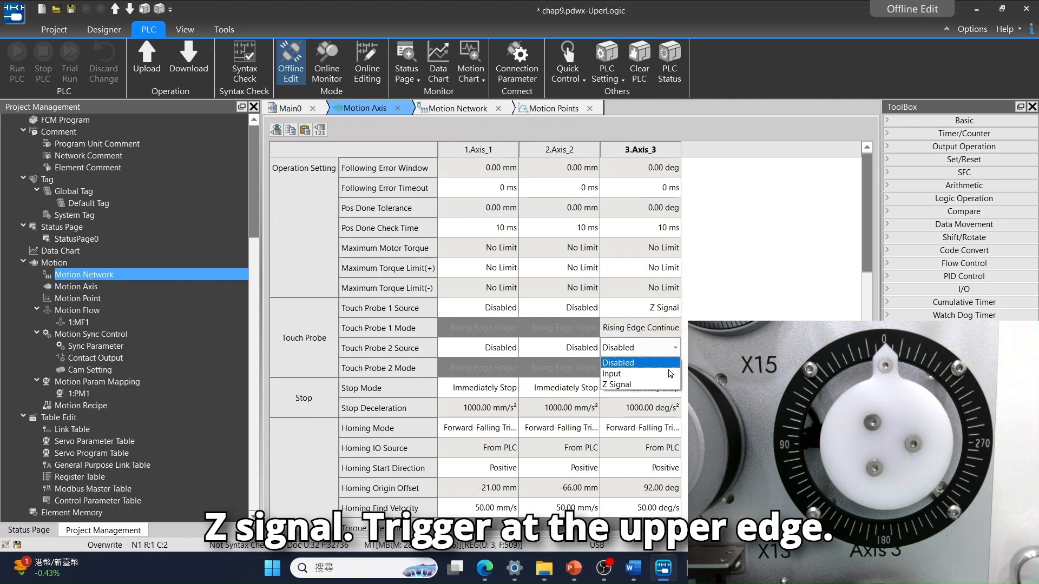
click(669, 384)
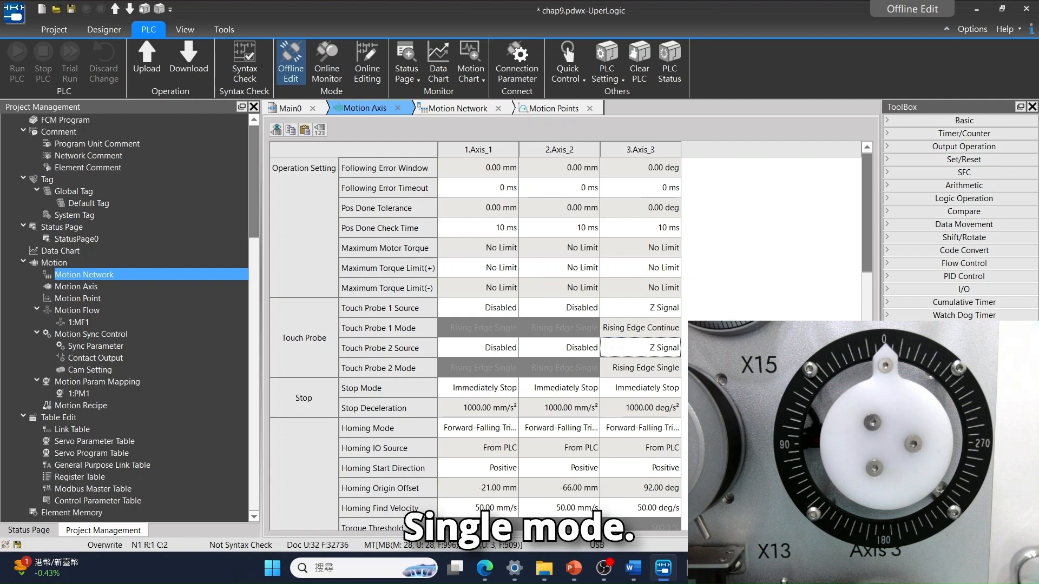
double_click(654, 371)
click(655, 371)
click(654, 383)
click(731, 373)
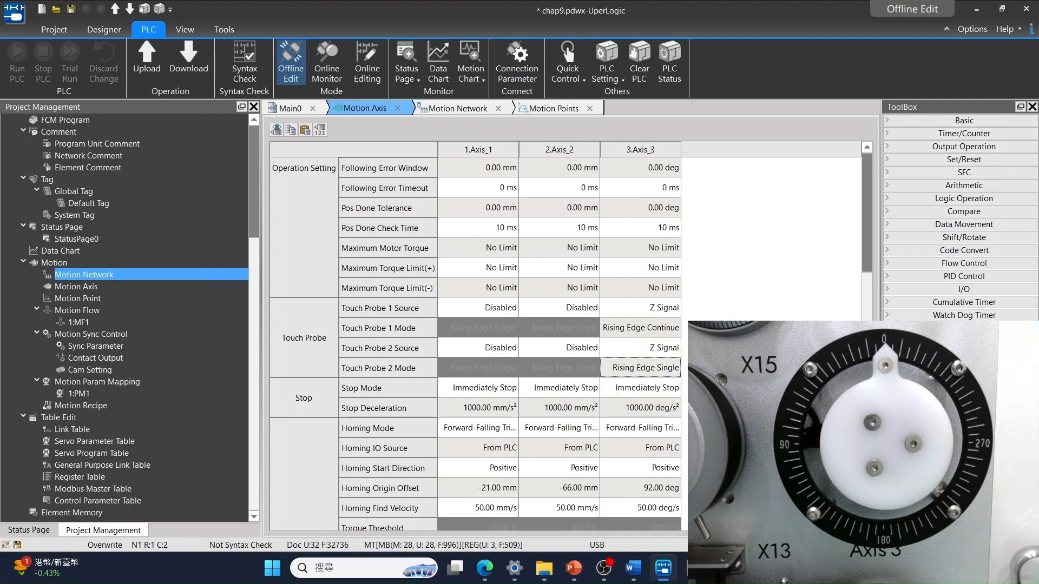
Enter online monitoring without uploading or downloading any project data, and run the PLC
click(327, 59)
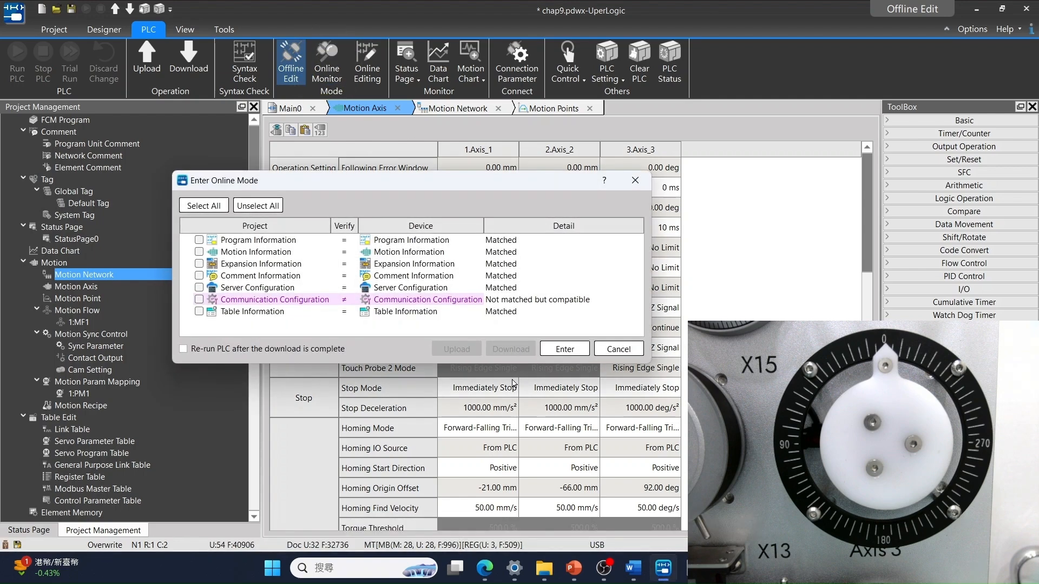
click(564, 349)
click(593, 425)
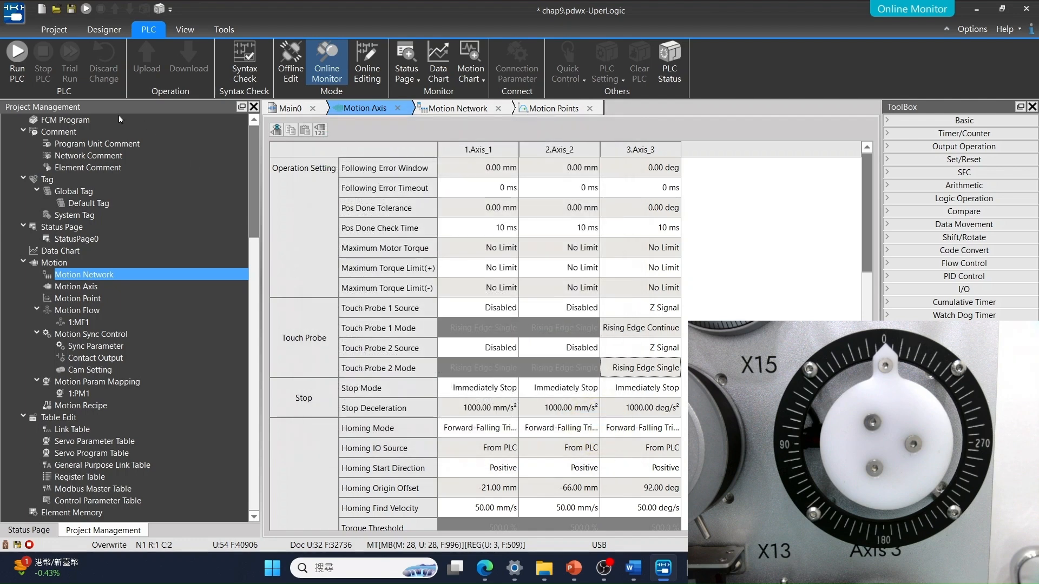
click(17, 60)
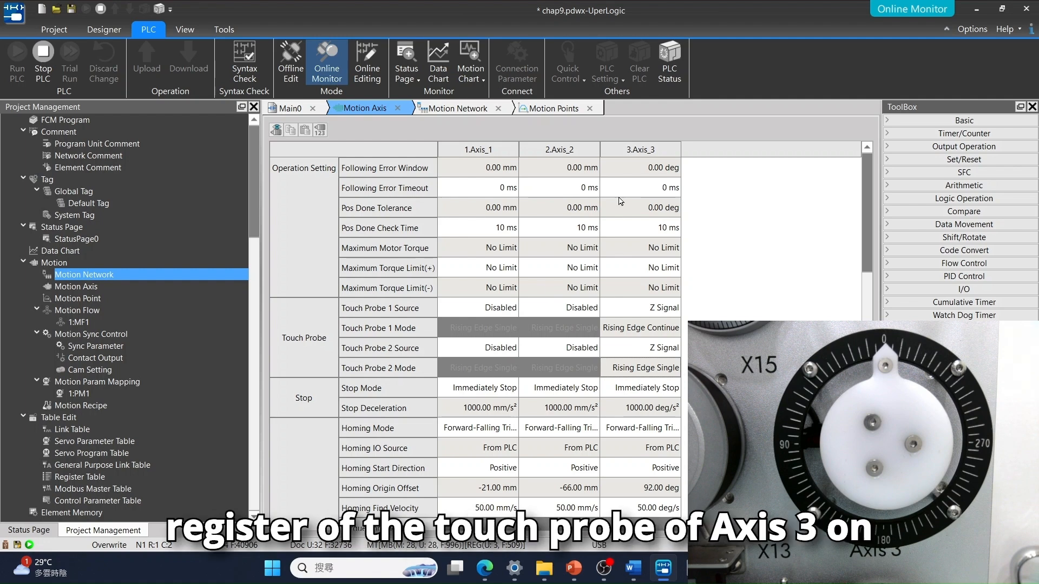
Show the status page and add $AX3_PROBE1_EN in its first row
click(19, 532)
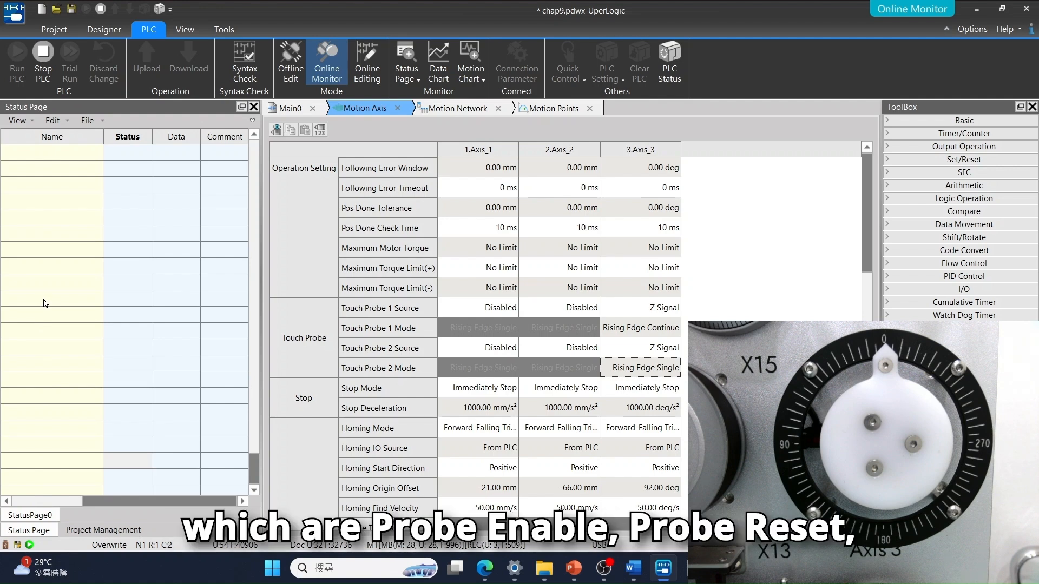
click(23, 154)
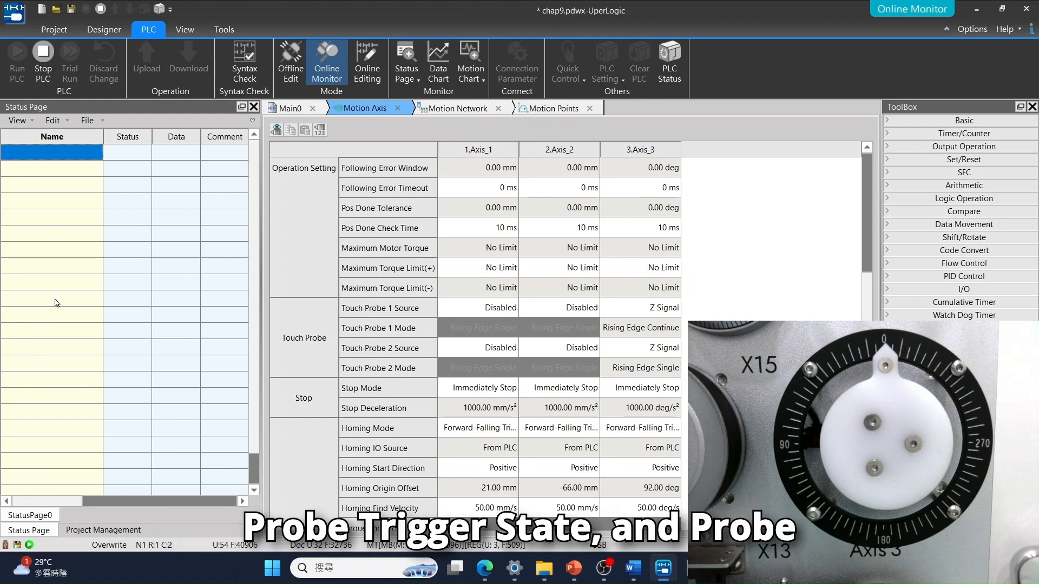
text($)
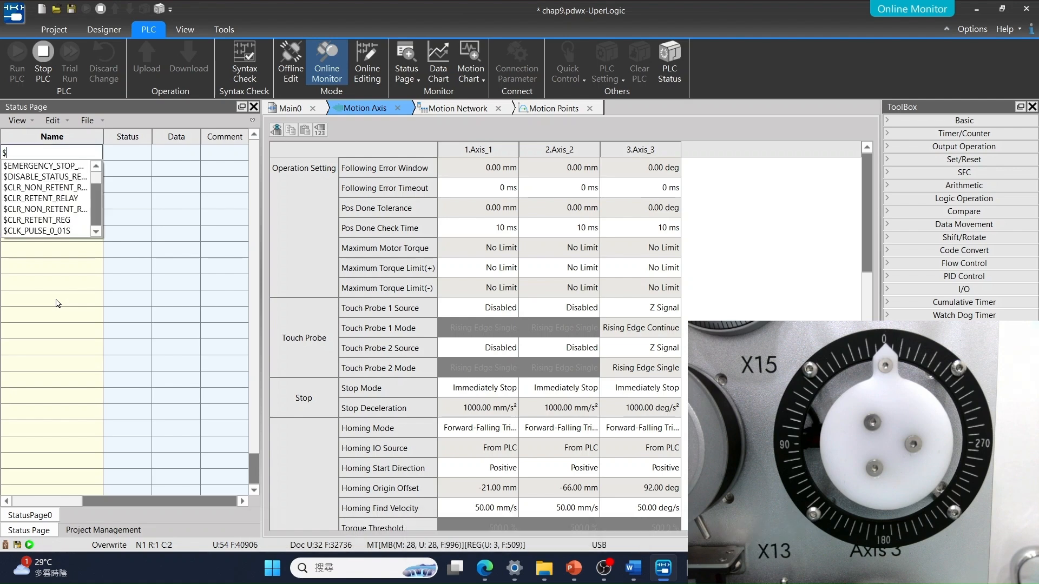
text(AX3_PR)
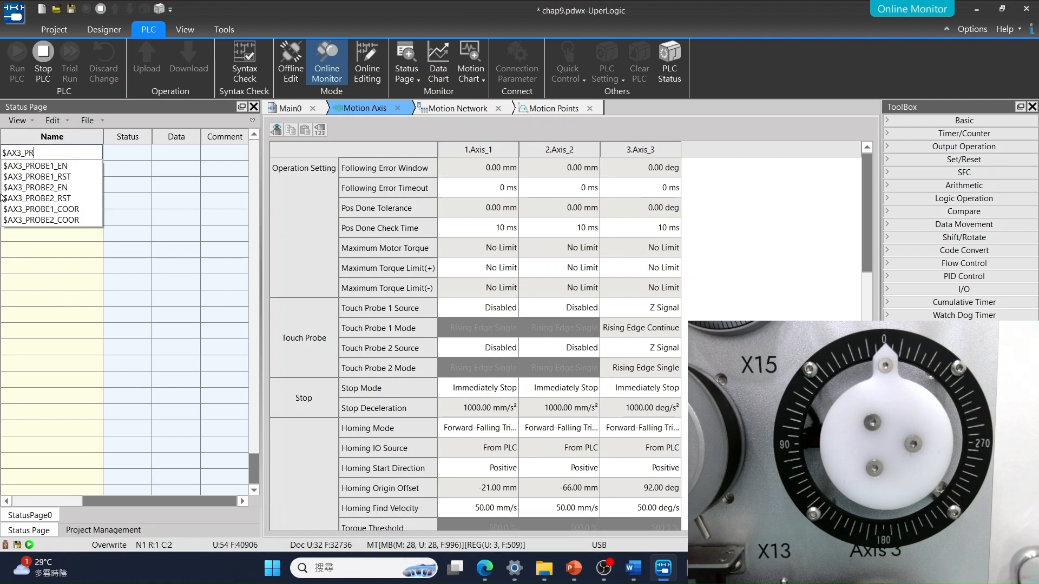
click(43, 166)
Add the Axis 3 probe 1 reset tag $AX3_PROBE1_RST in the second row of the status page
click(54, 185)
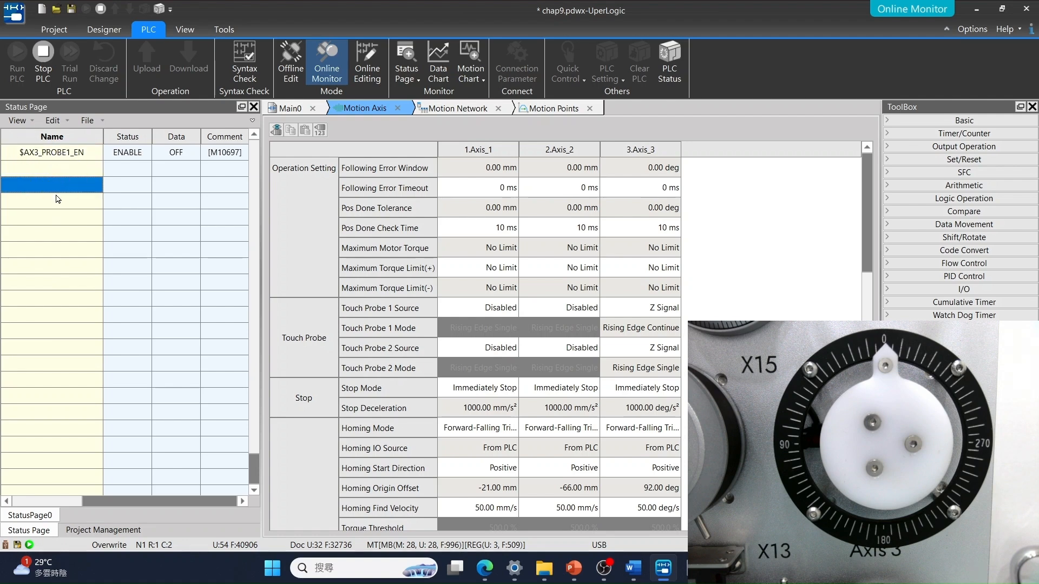
click(86, 171)
text($A)
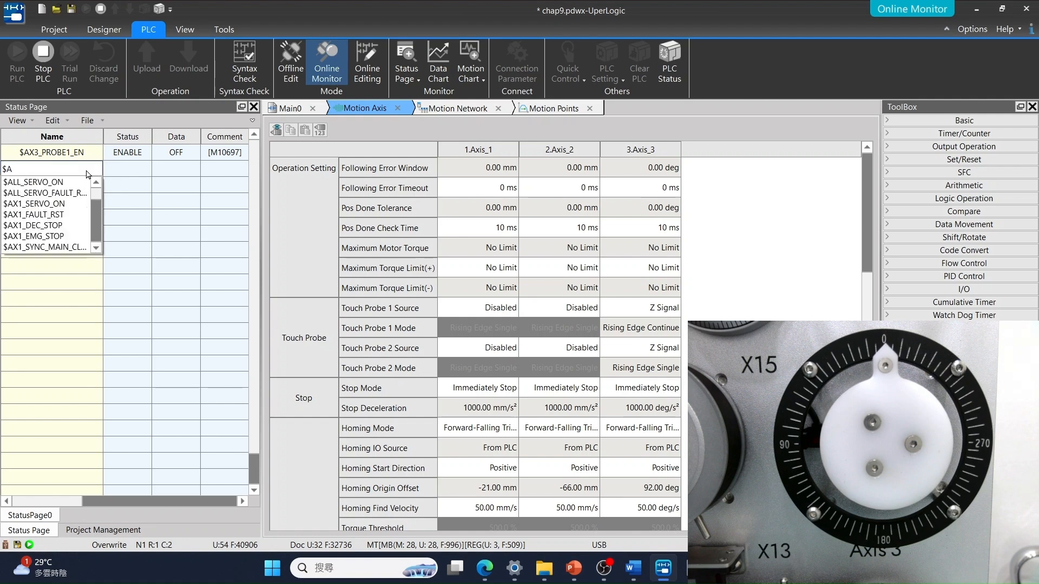
text(X3)
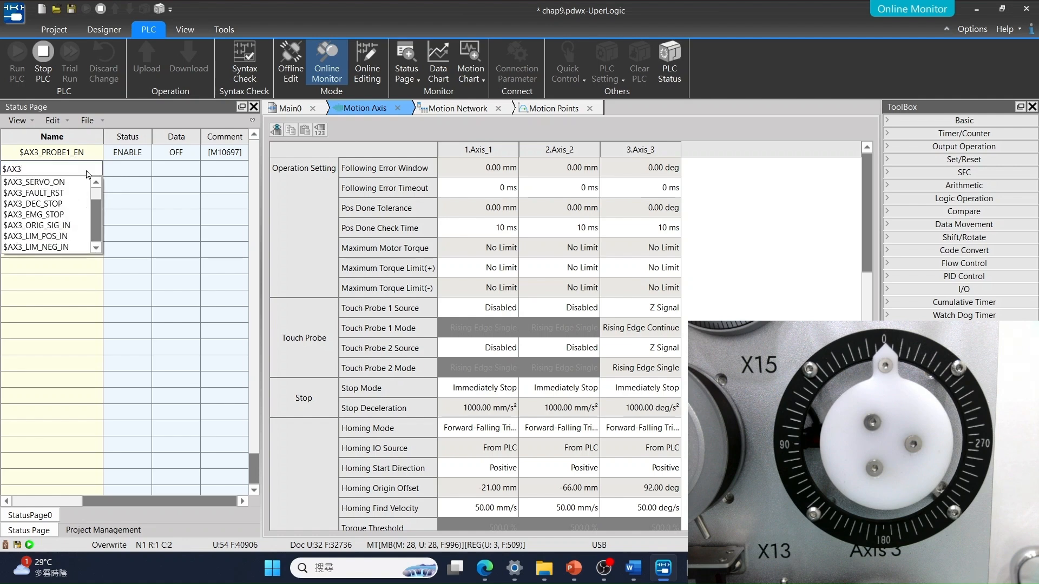
text(_P)
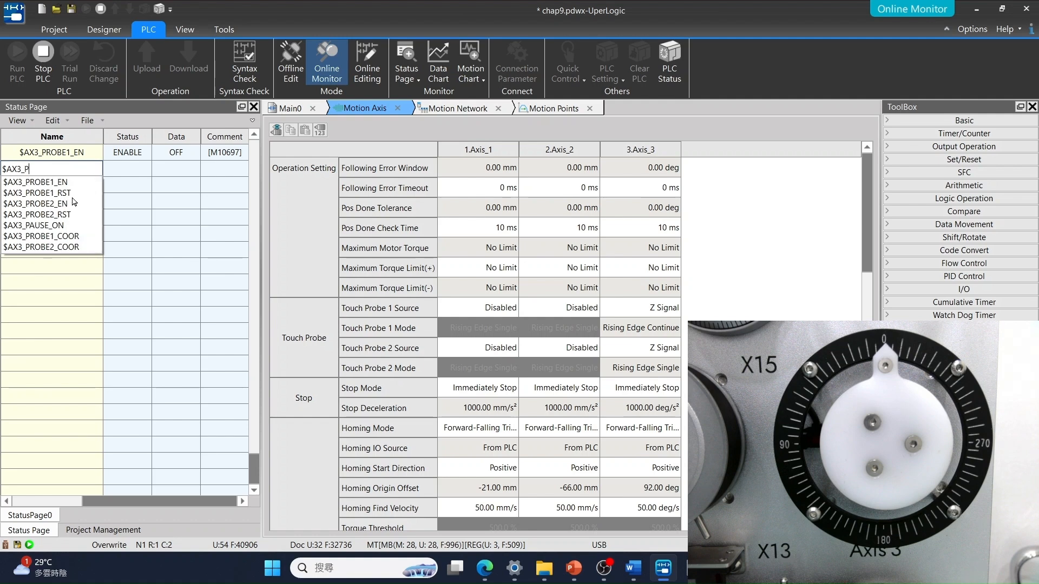
click(72, 193)
Add the Axis 3 probe 2 enable tag $AX3_PROBE2_EN in the third row of the status page
click(70, 182)
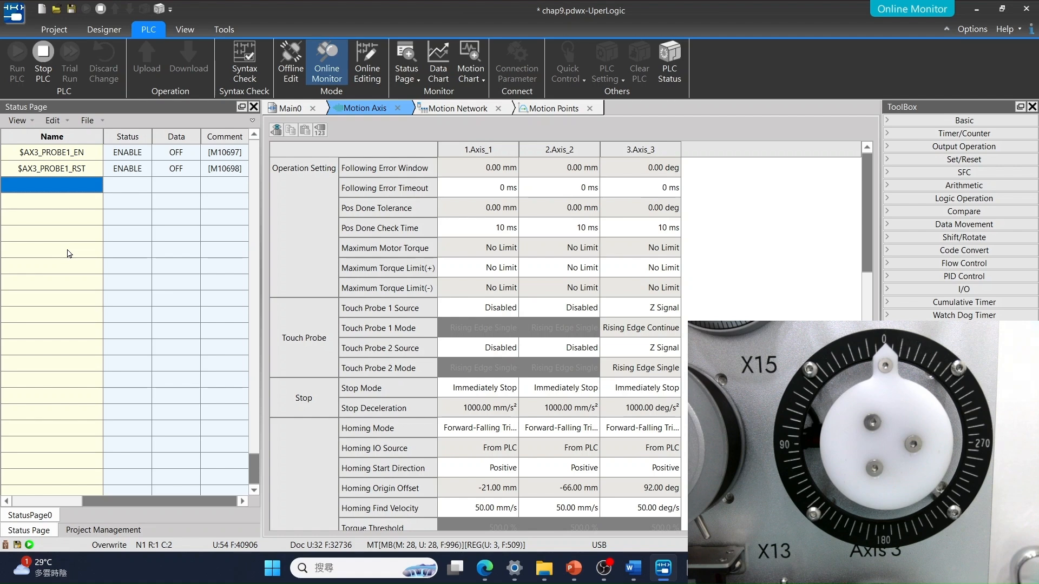
text($)
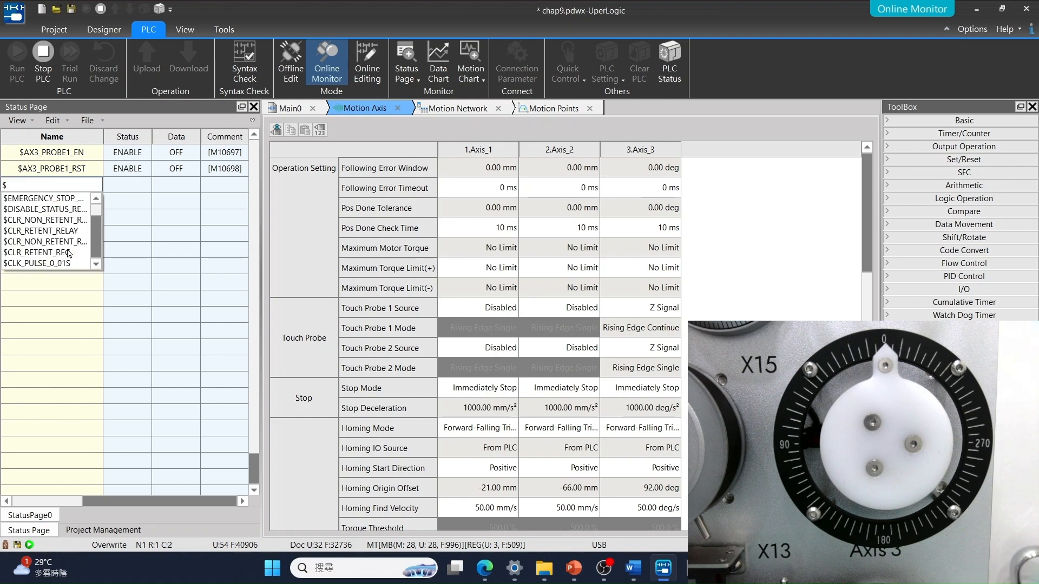
text(AX3_)
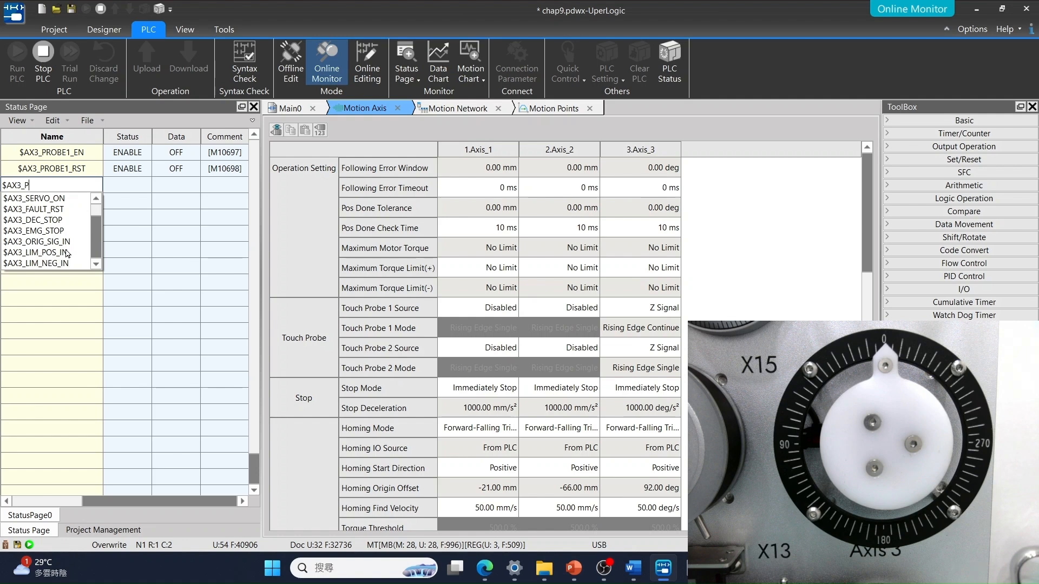
text(PR)
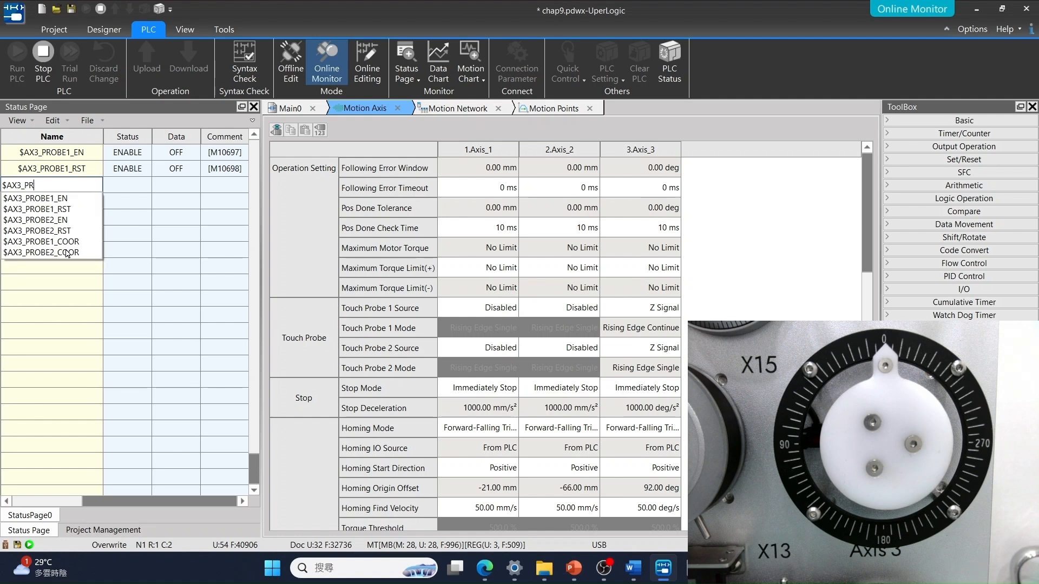
click(54, 219)
key(Return)
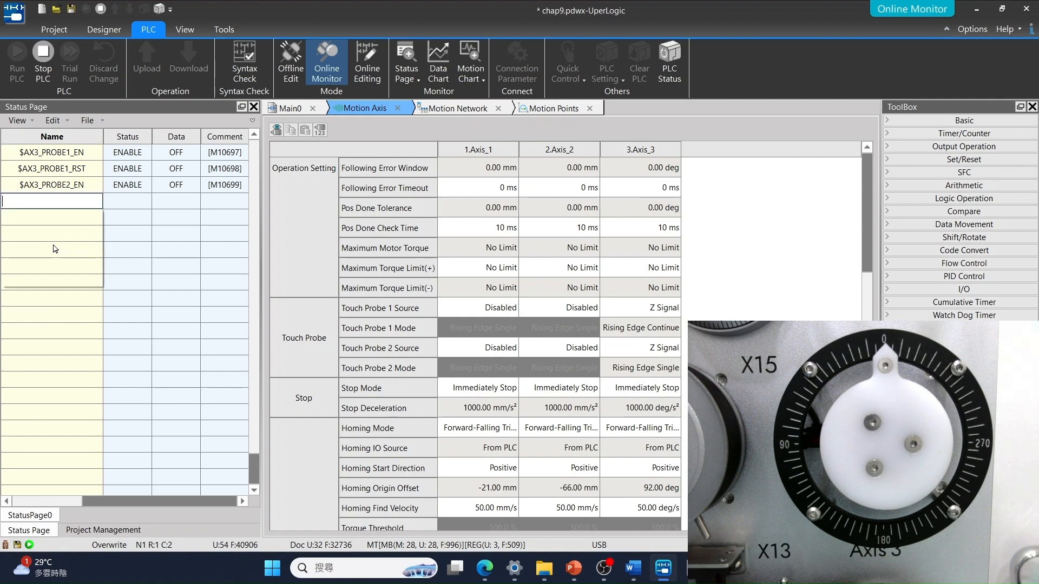
Add the Axis 3 probe 2 reset tag $AX3_PROBE2_RST in the fourth row of the status page
text($AX1_SERVO_ON)
key(Down)
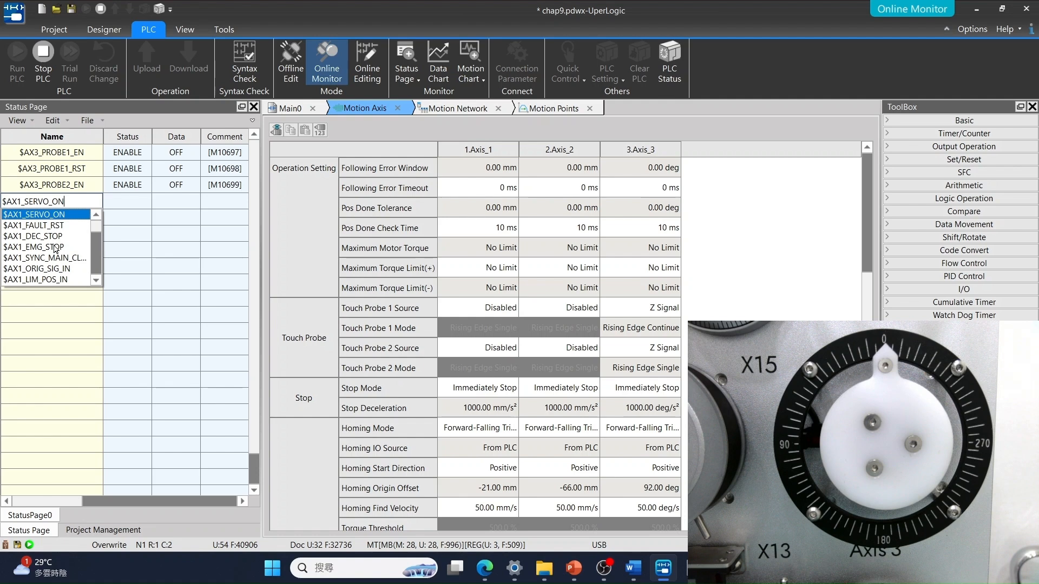
key(BackSpace)
key(BackSpace)
key(BackSpace)
key(BackSpace)
key(BackSpace)
key(BackSpace)
key(BackSpace)
key(BackSpace)
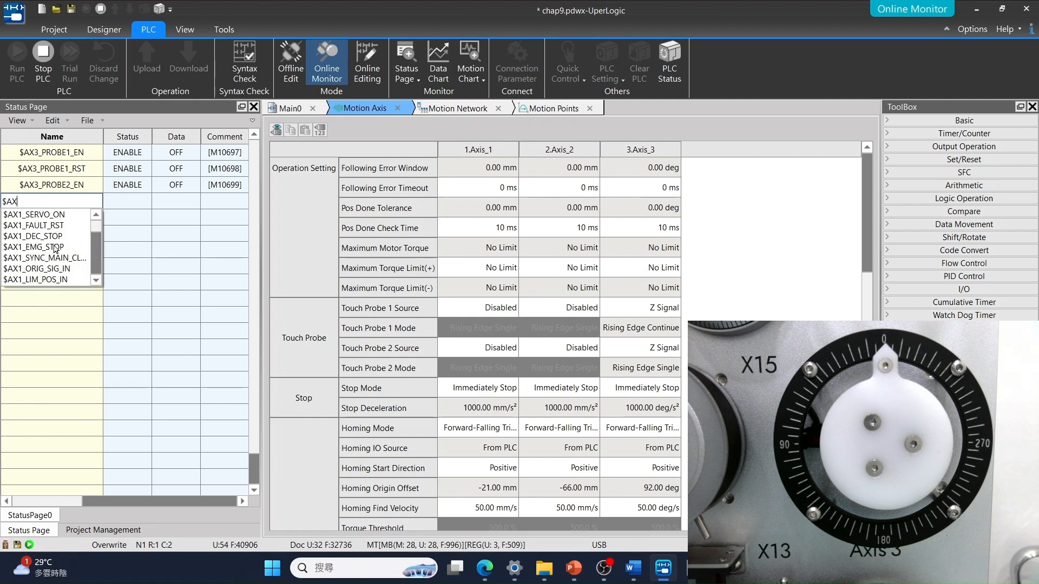
text(3)
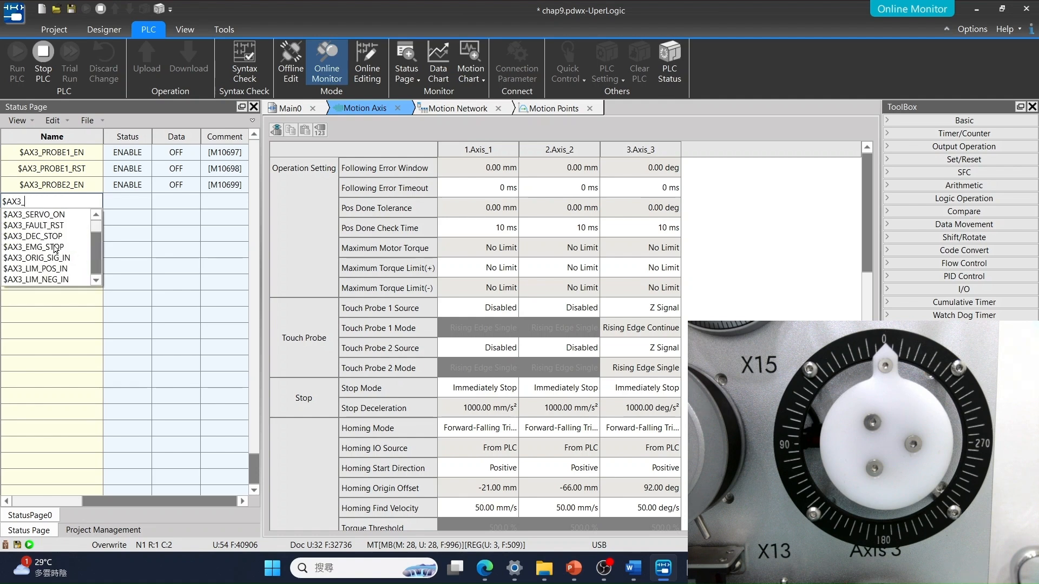
text(_PRO)
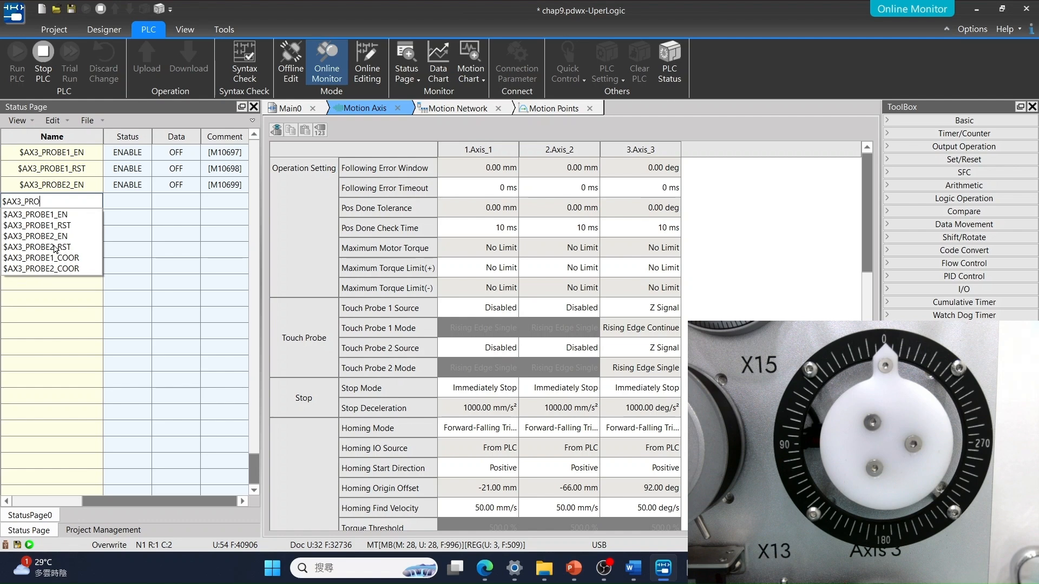
click(55, 248)
key(Return)
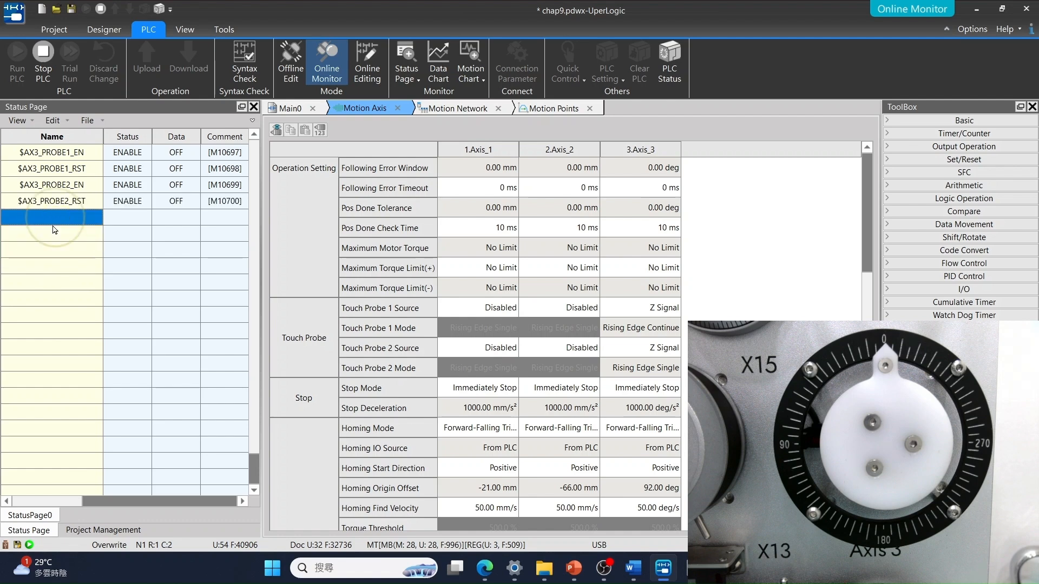
Add the probe trigger state tags $AX3_IS_PROBE1_TRIG and $AX3_IS_PROBE2_TRIG in the next two rows of the status page
text($AX)
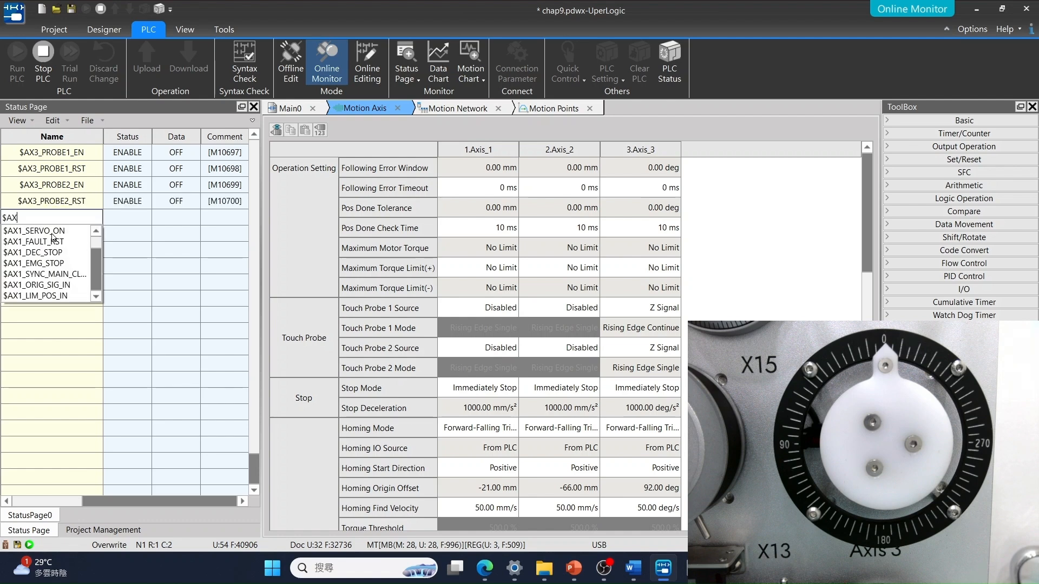
text(3_IS)
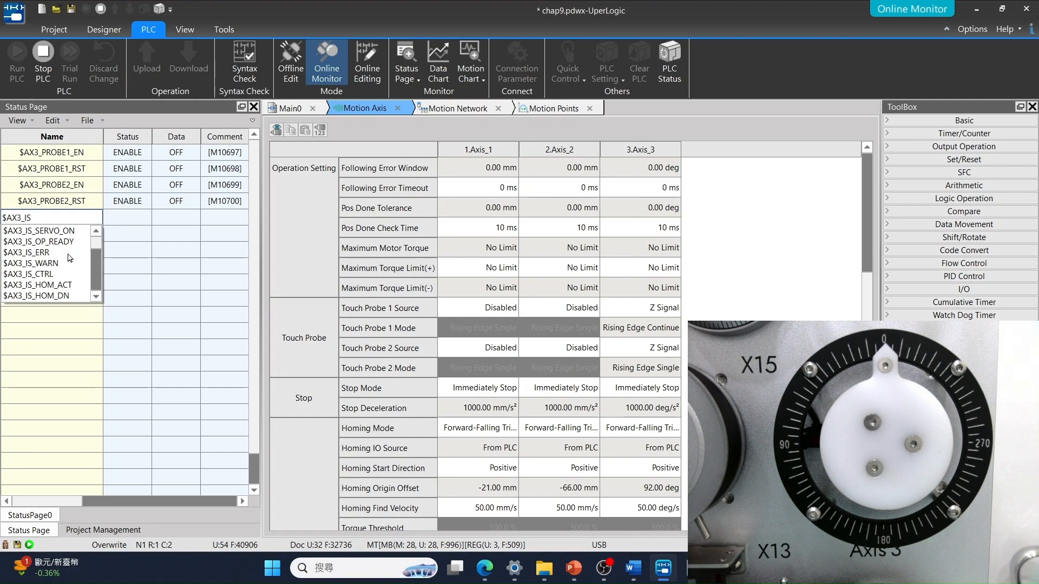
text(_PR)
click(81, 231)
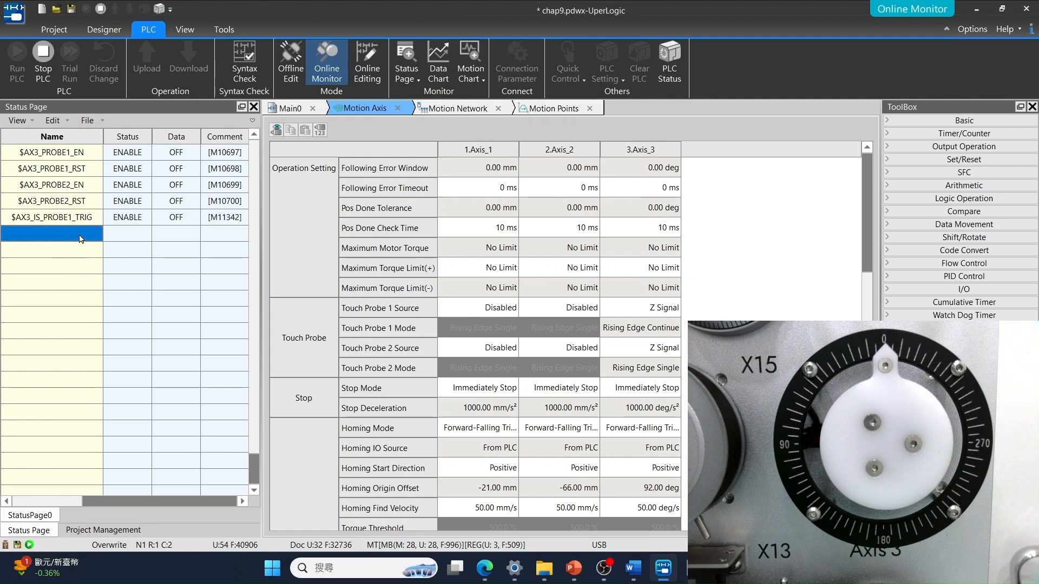
text($AX3)
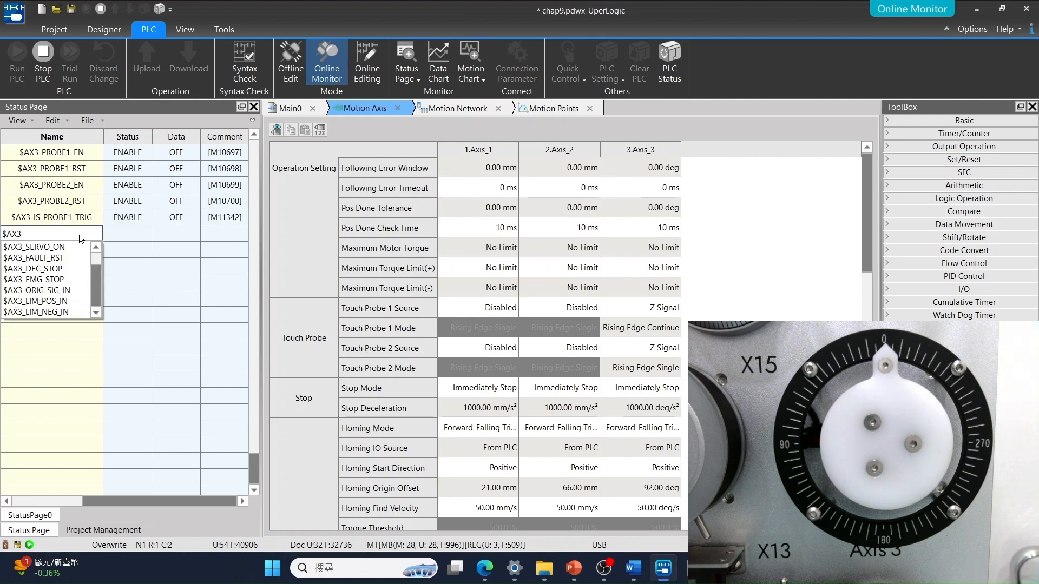
text(_IS_PROBE2_TRIG)
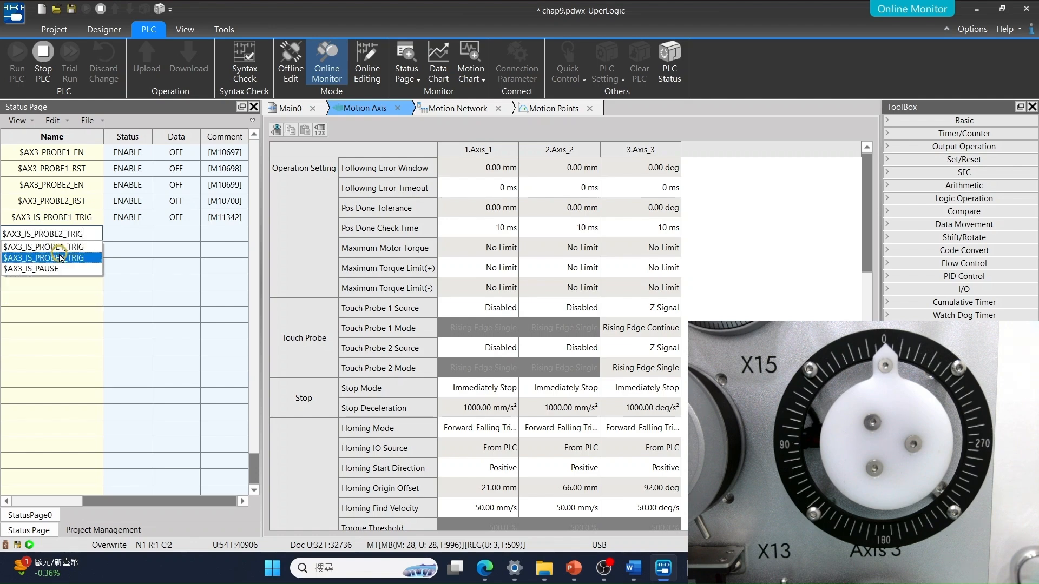
click(61, 258)
key(Return)
Add the Axis 3 probe 1 coordinate register $AX3_PROBE1_COOR below the trigger state tags
text($AX3)
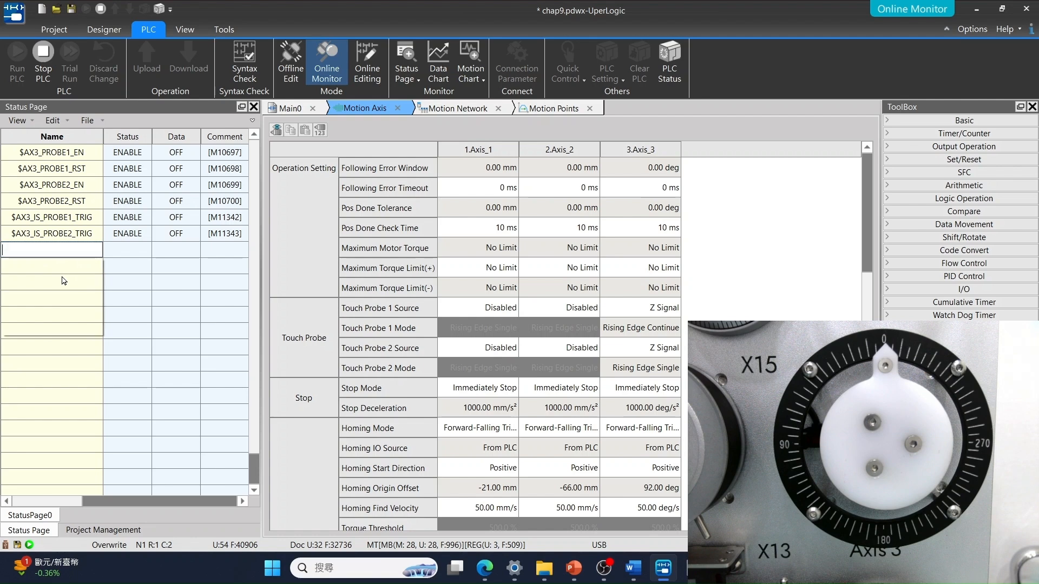
text(_PR)
click(67, 307)
key(Return)
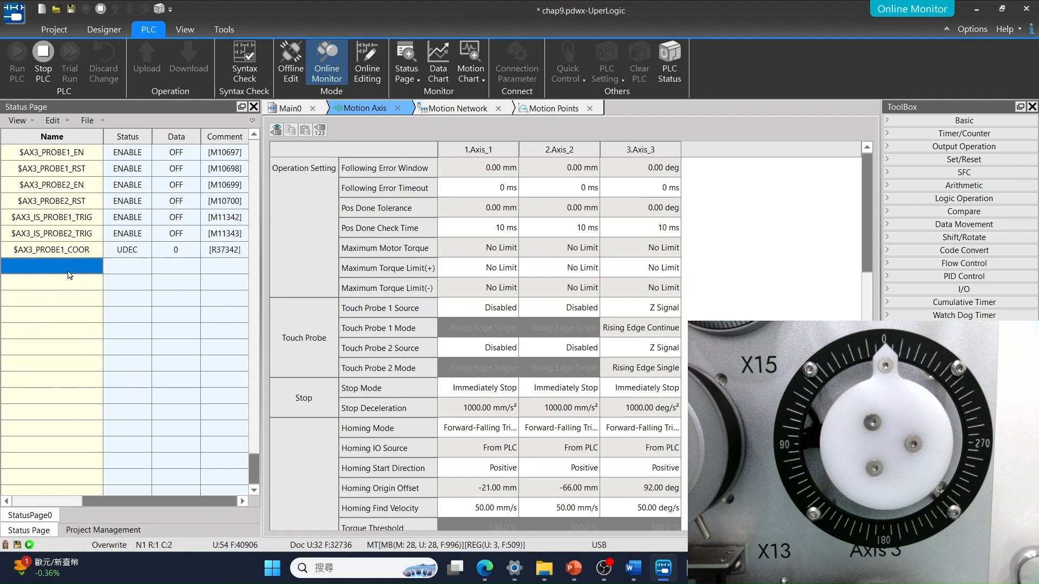
Add the Axis 3 probe 2 coordinate register $AX3_PROBE2_COOR below the probe 1 coordinate row of the status page
text($A)
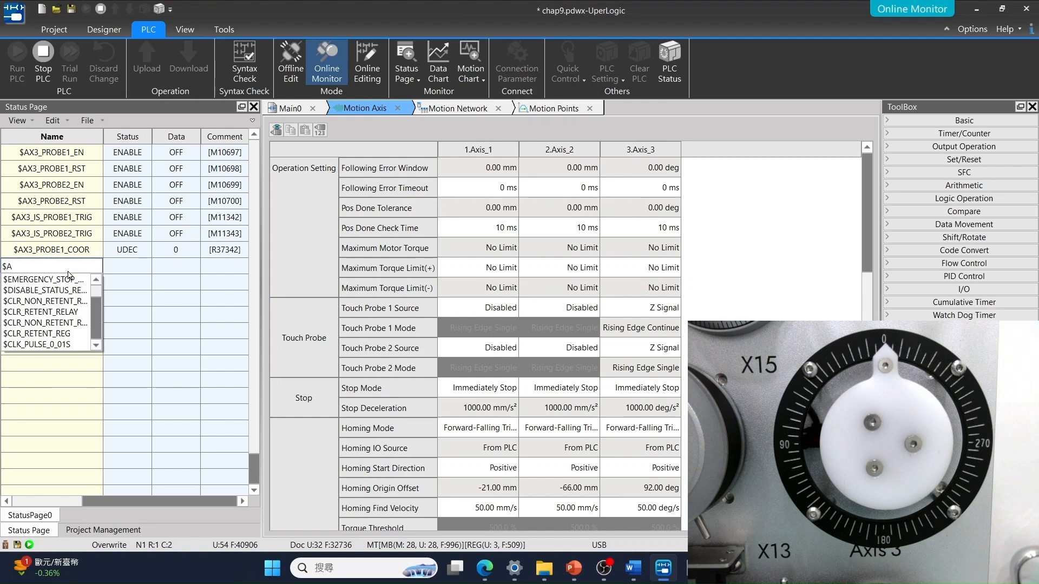
text(X3_P)
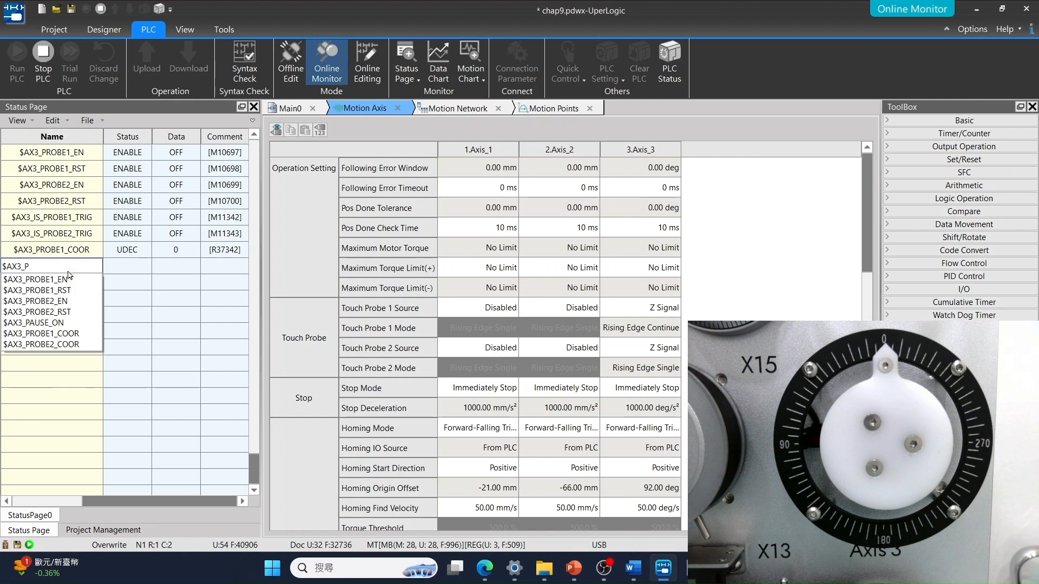
click(67, 345)
click(161, 337)
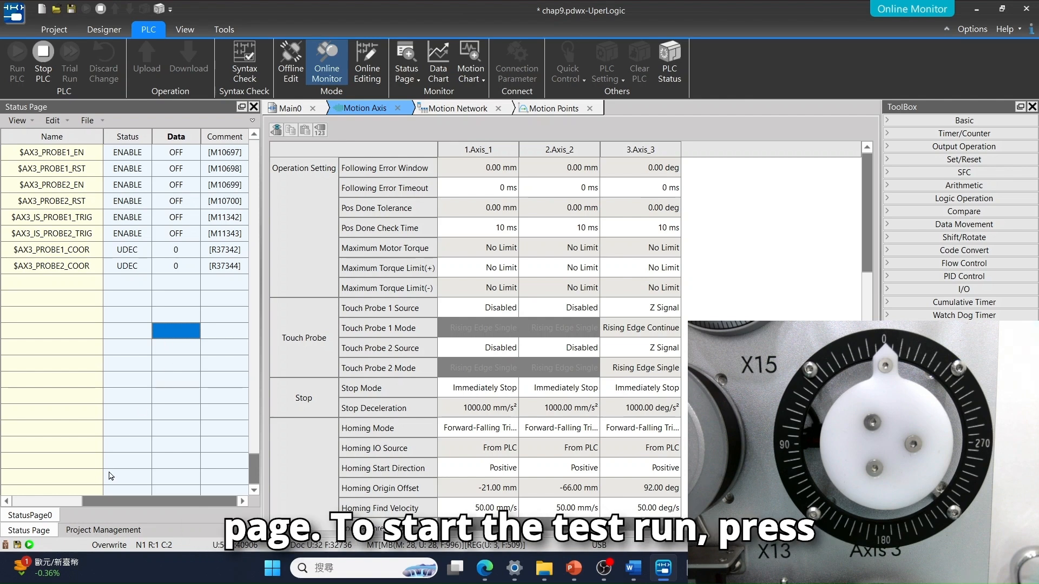
Open the Servo Test Run for Axis_3 from the motion network and switch its servo on
click(130, 528)
right_click(97, 285)
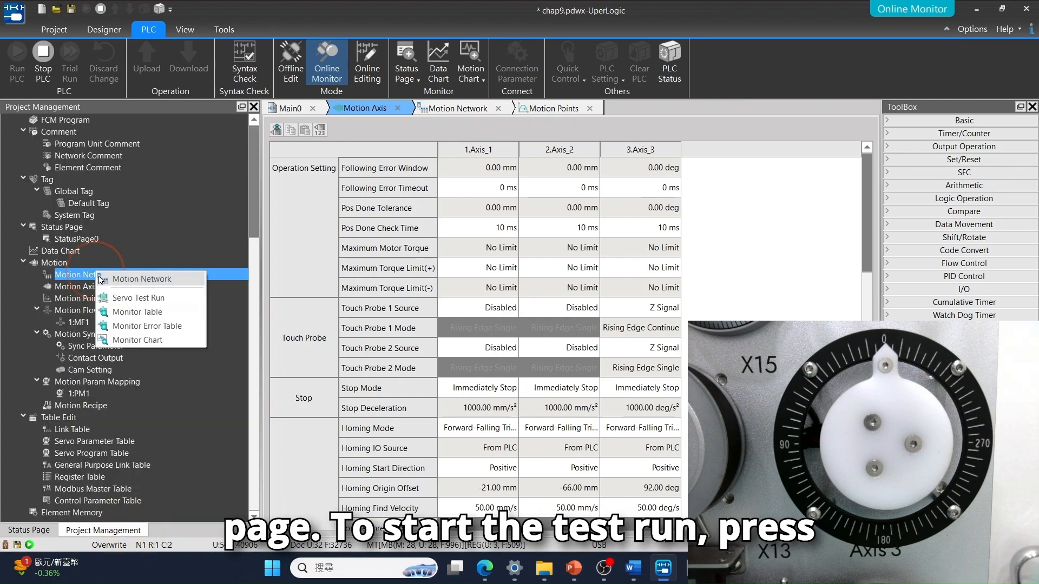
click(162, 299)
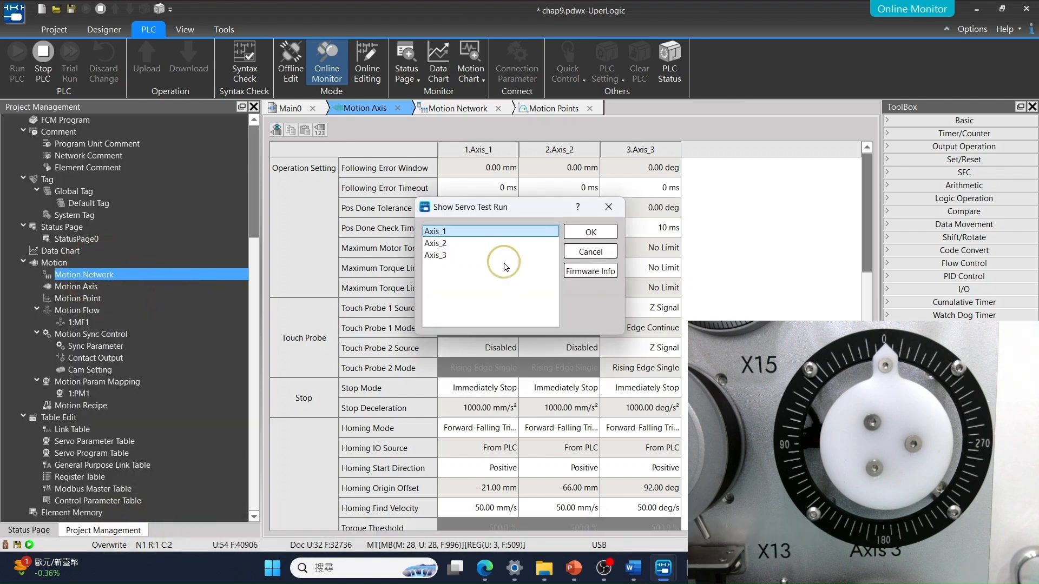
click(493, 256)
click(591, 231)
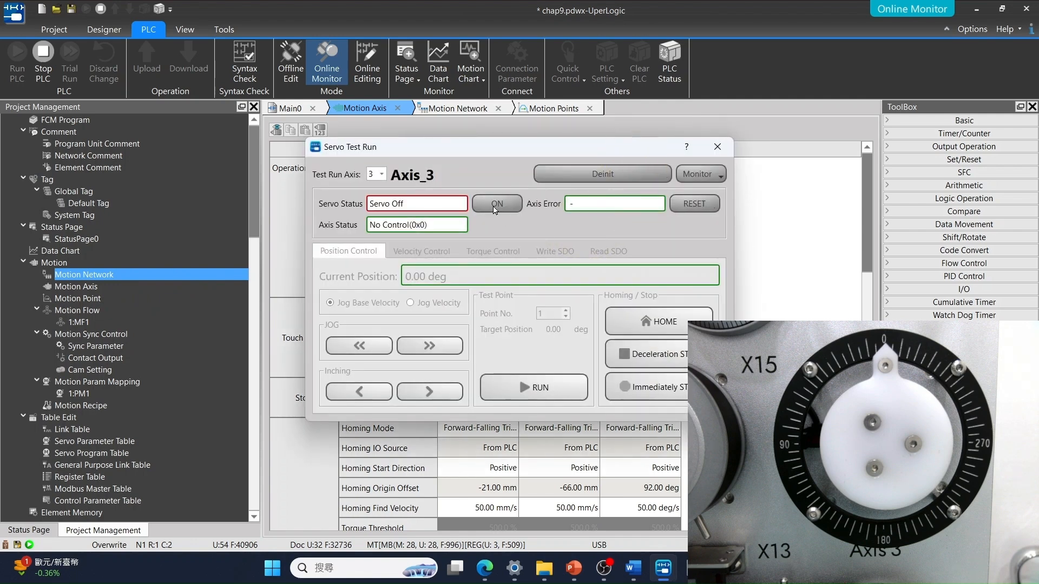
click(497, 203)
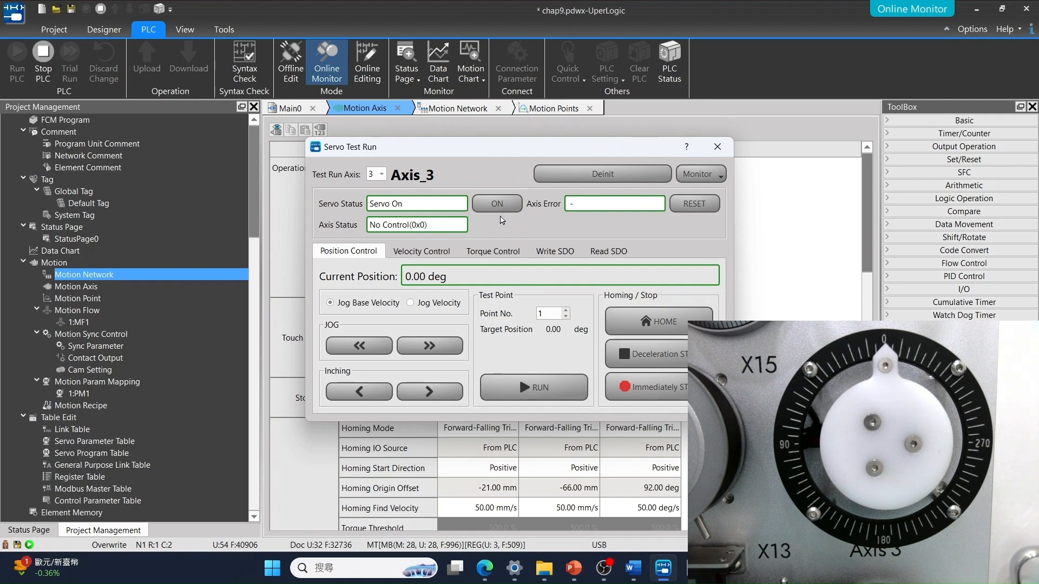
Turn on $AX3_PROBE1_EN and $AX3_PROBE2_EN in the status page to enable both Axis 3 touch probes
click(36, 530)
click(183, 152)
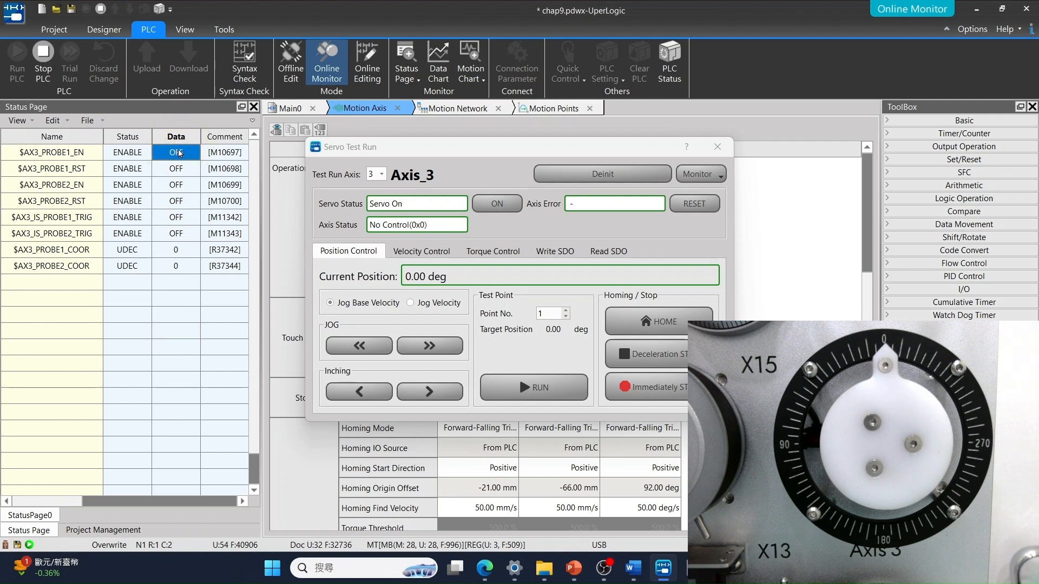
double_click(188, 185)
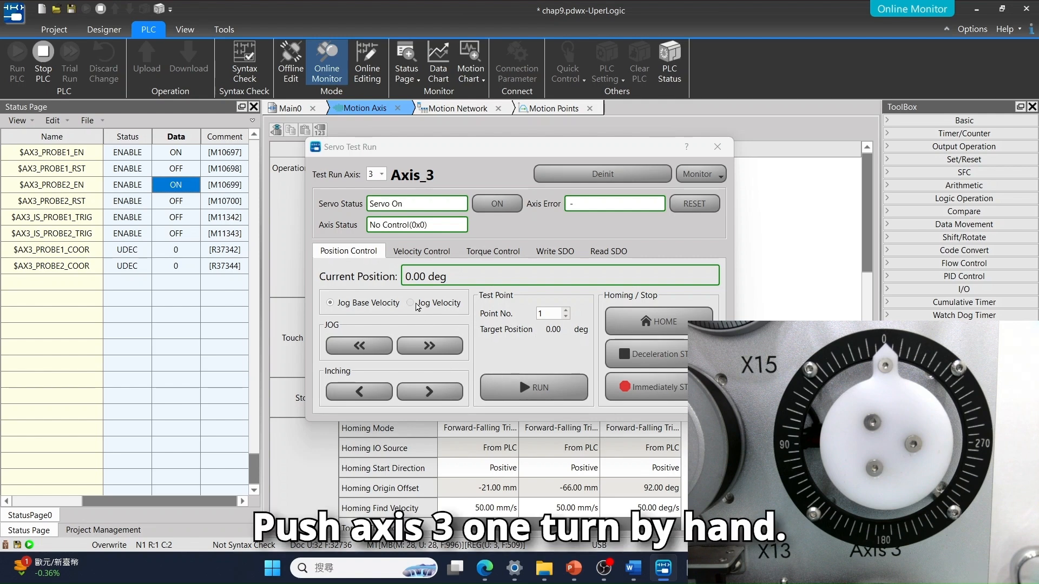
Select Jog Velocity for the Axis 3 test run and inch the axis forward twice, one full turn each time
click(415, 304)
click(436, 391)
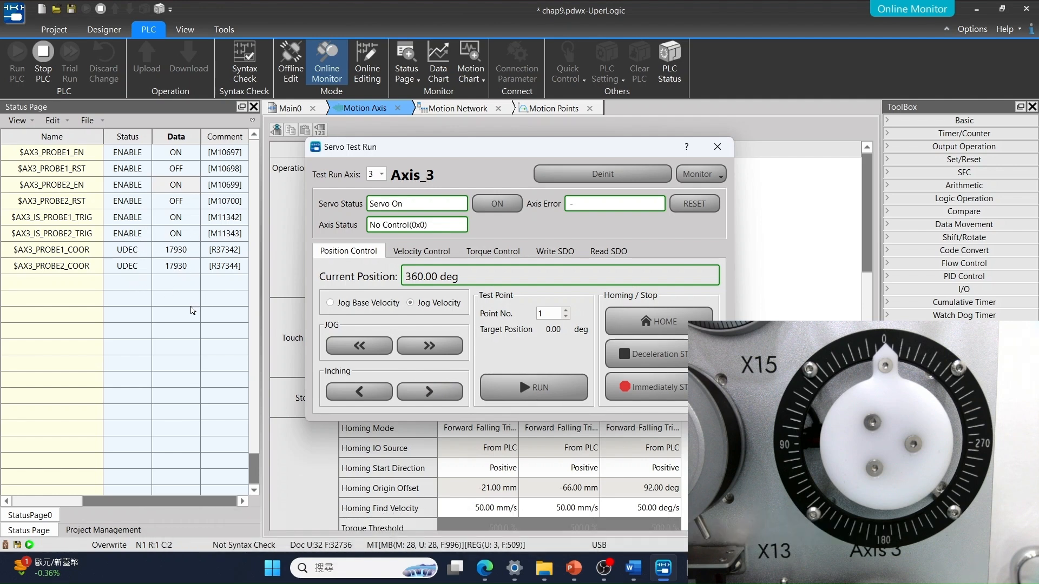
click(454, 394)
Turn on $AX3_PROBE2_RST to reset probe 2, and inch Axis 3 forward once more
click(175, 201)
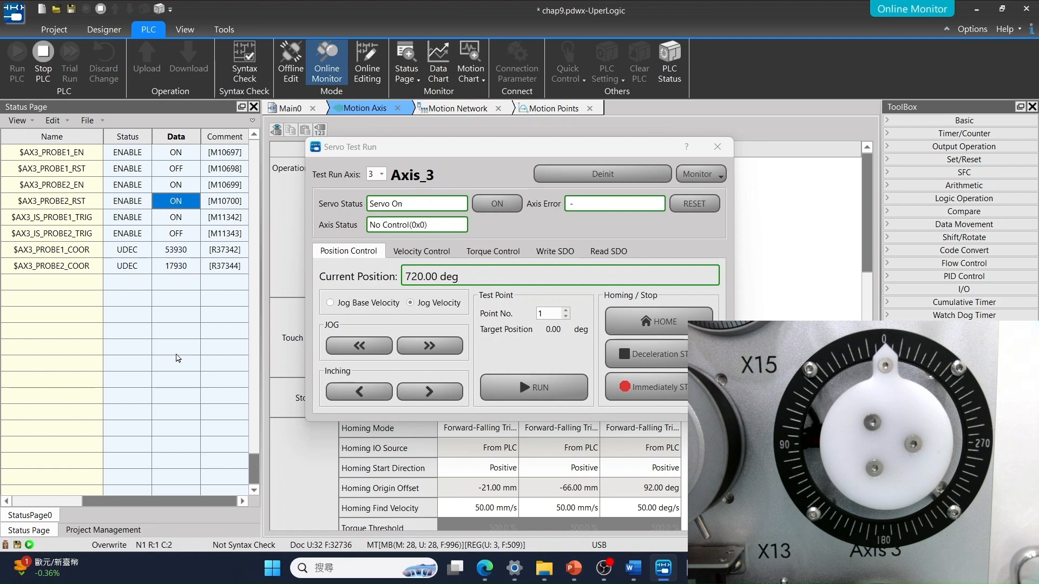
click(438, 392)
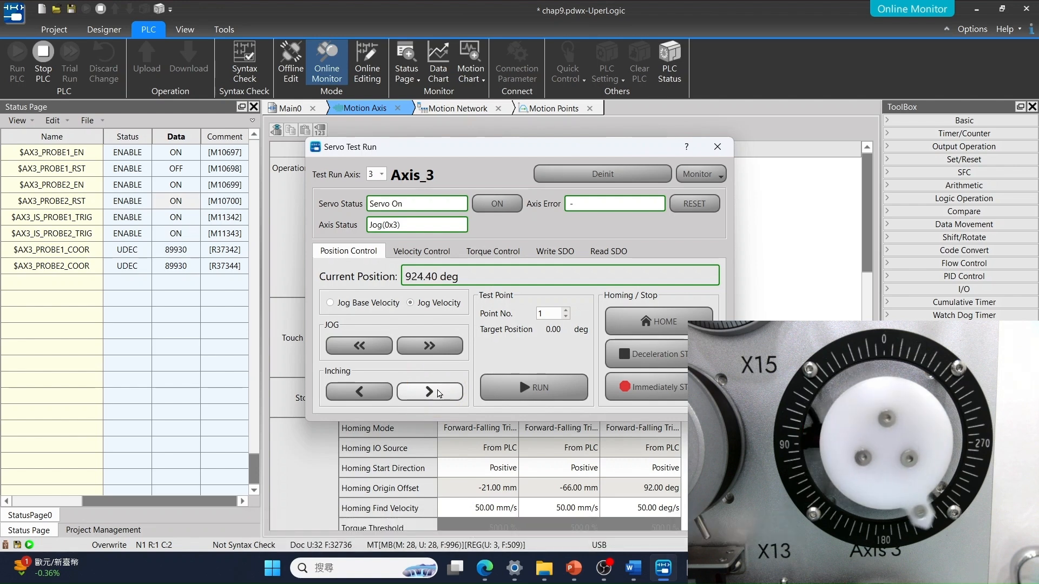